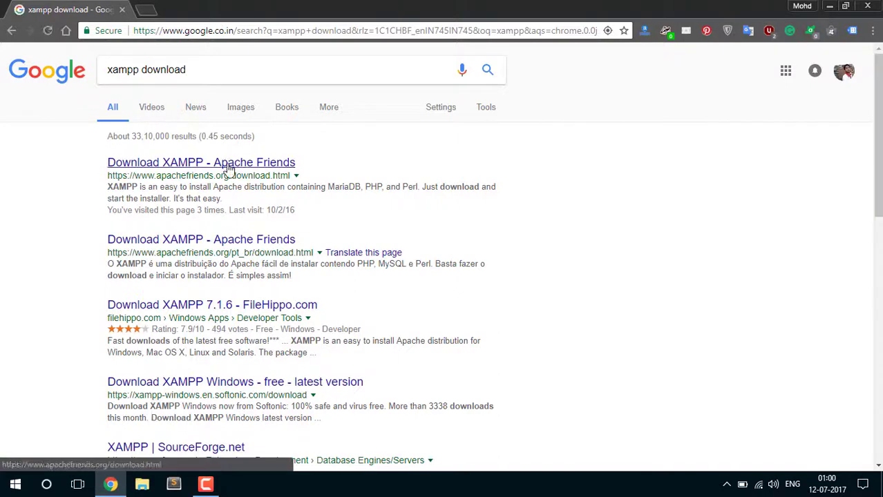
Open the Apache Friends XAMPP download page and scroll through the listed versions
click(228, 168)
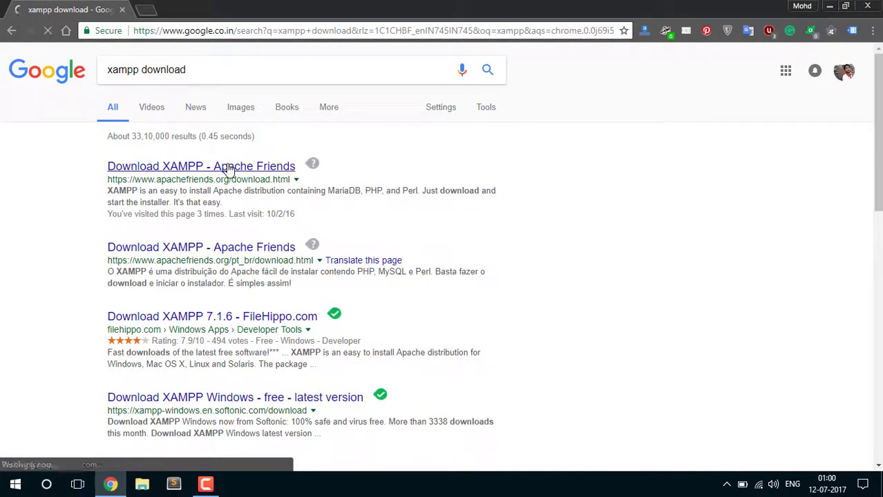
drag(104, 181, 339, 183)
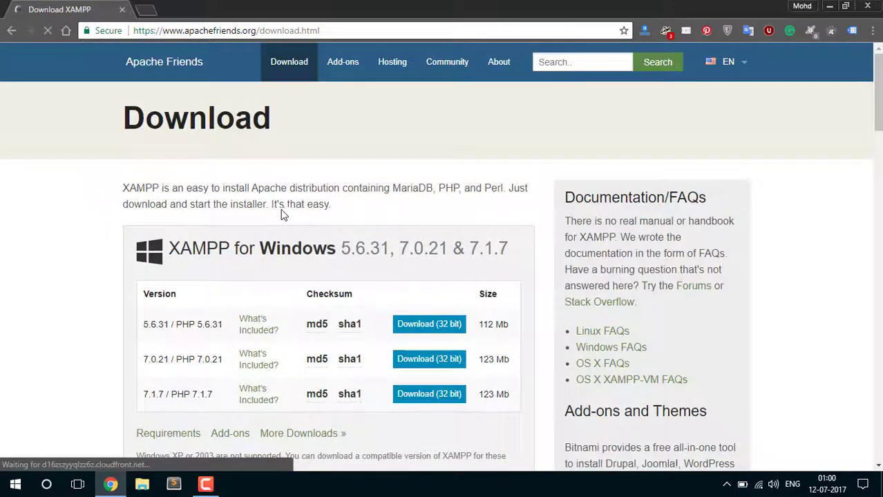
scroll(152, 269, down, 1)
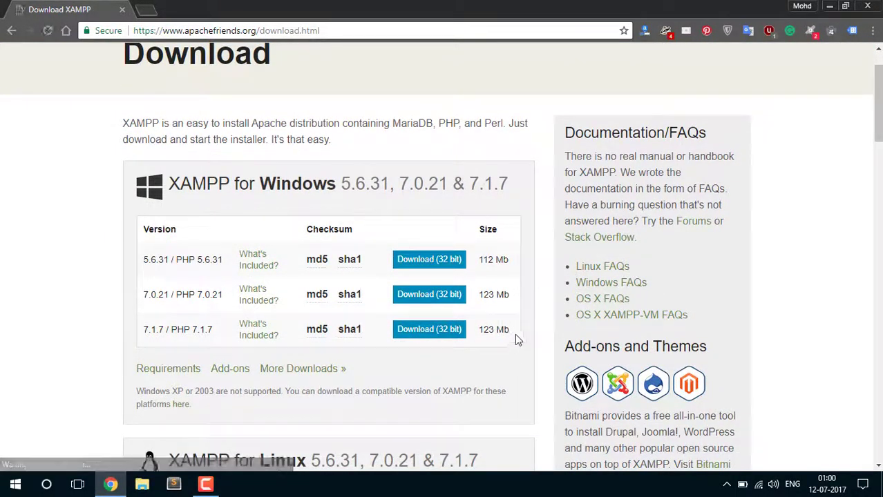
scroll(148, 259, down, 3)
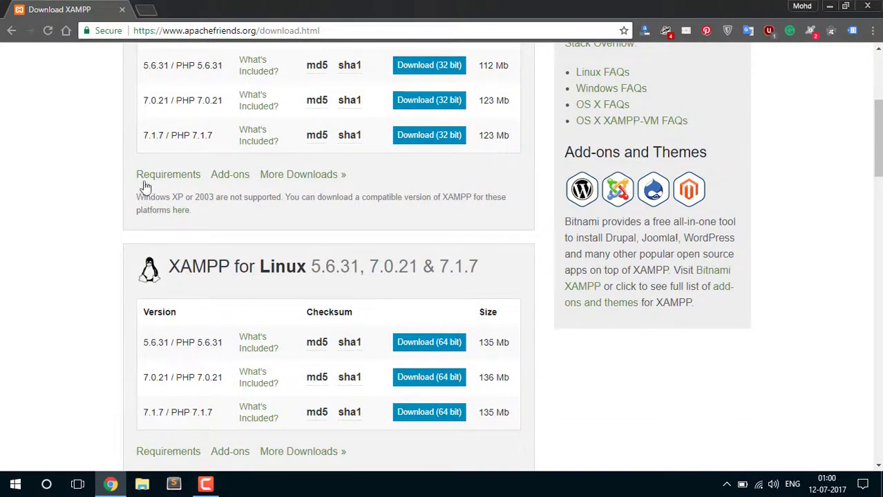
drag(172, 266, 488, 283)
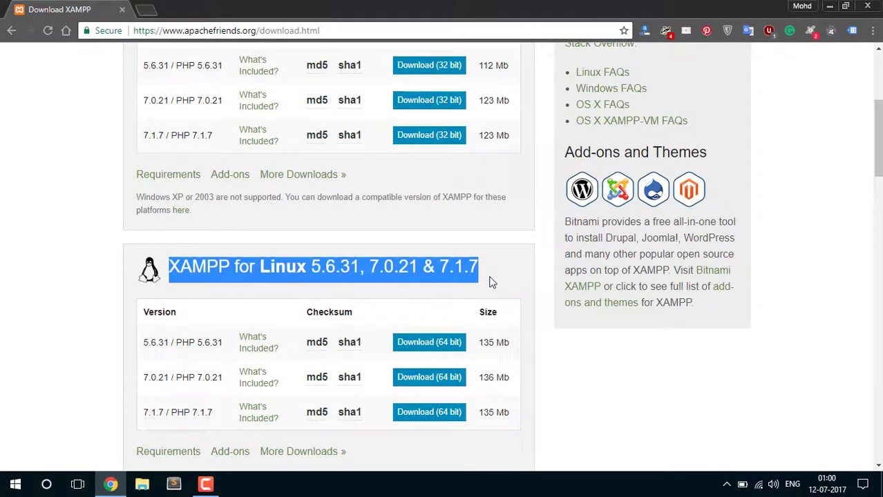
click(488, 282)
scroll(270, 206, up, 1)
scroll(207, 172, up, 2)
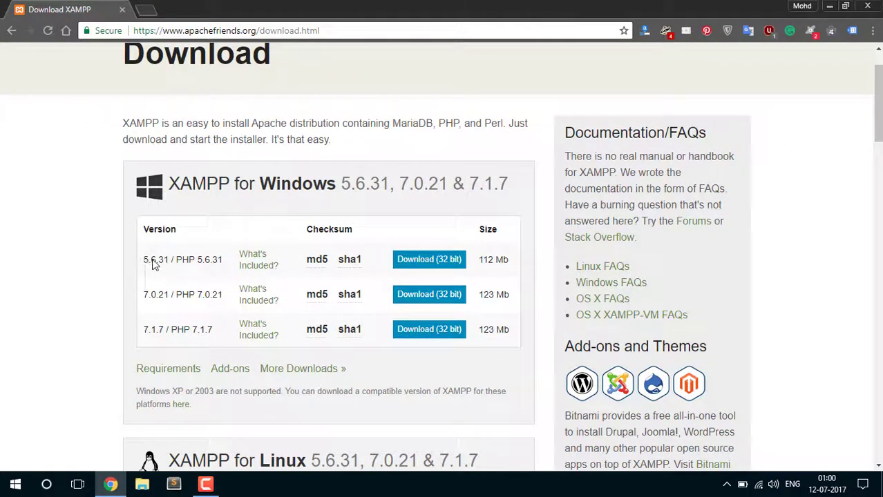
Start downloading the 32-bit Windows installer for XAMPP 7.0.21
click(219, 267)
double_click(217, 262)
click(219, 262)
drag(201, 302, 221, 299)
drag(216, 335, 194, 338)
drag(223, 300, 199, 304)
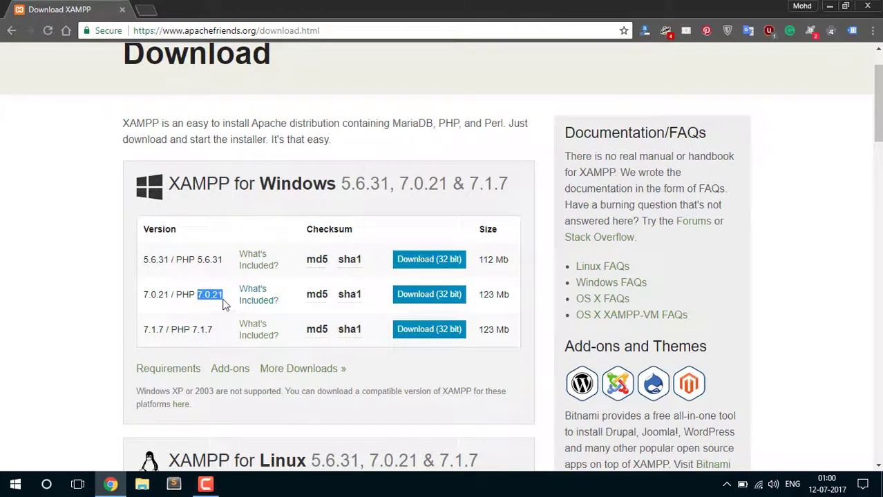
click(183, 298)
drag(199, 298, 229, 300)
click(440, 299)
Save the 7.0.21 installer to the Downloads folder from the Download XAMPP tab
click(102, 6)
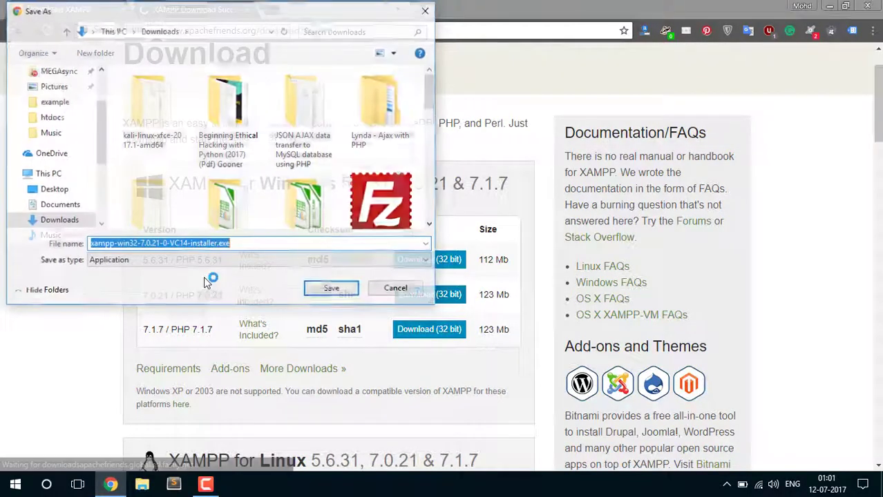
click(334, 290)
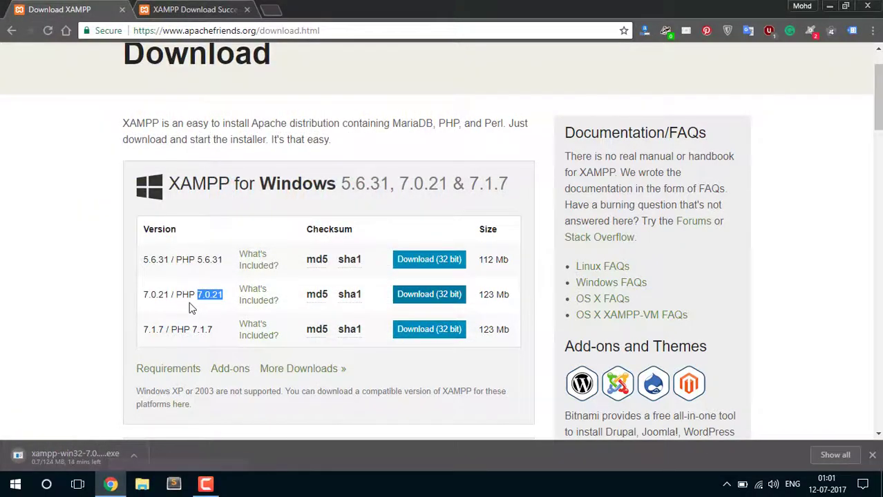
drag(143, 259, 168, 261)
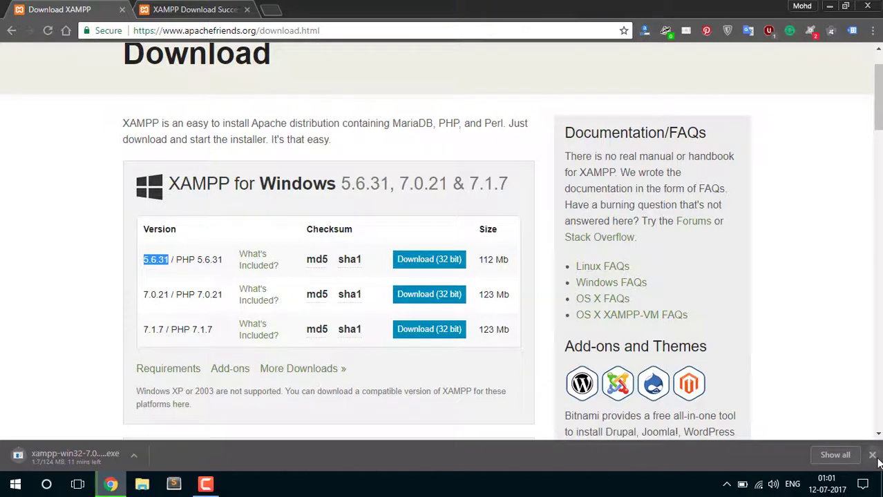
Cancel the installer download, close the downloads bar and minimize Chrome
click(139, 457)
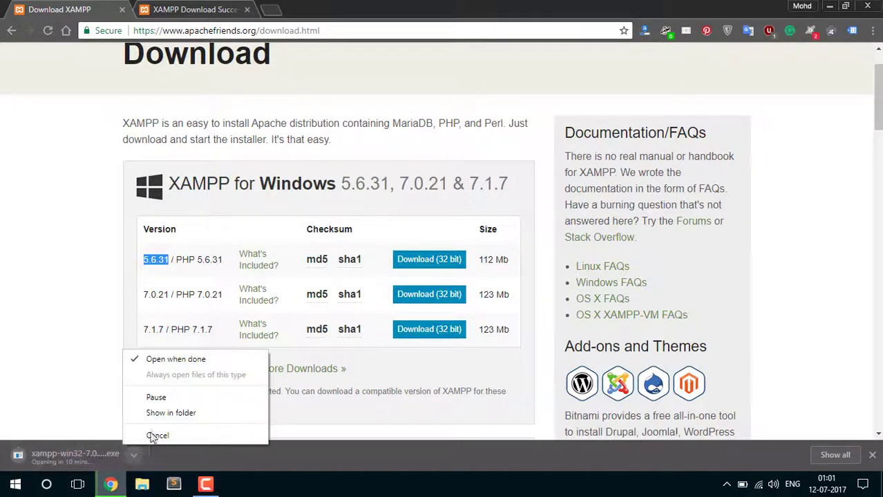
click(155, 433)
click(871, 461)
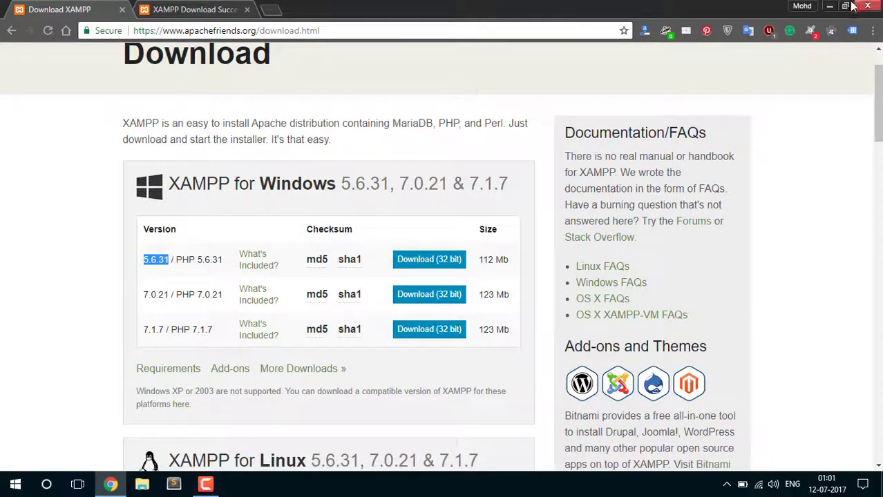
click(832, 6)
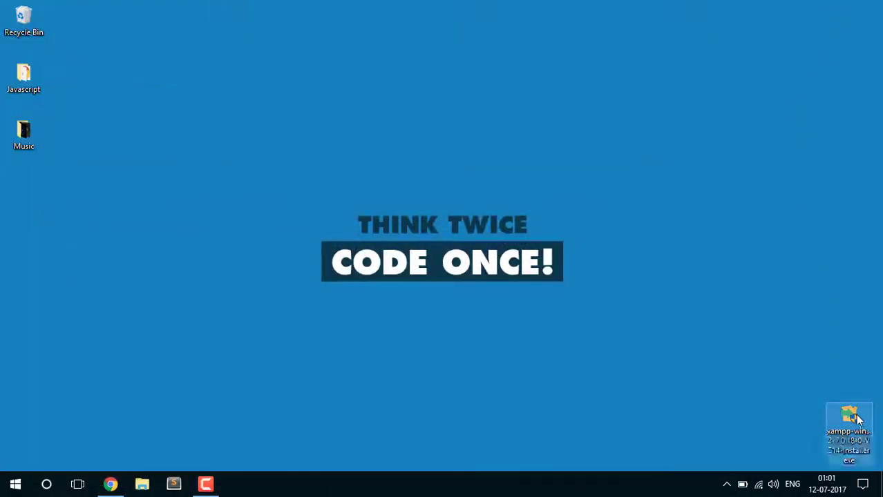
Move the xampp-win32-7.0.18 installer to the left icon column and launch it
drag(856, 418, 25, 206)
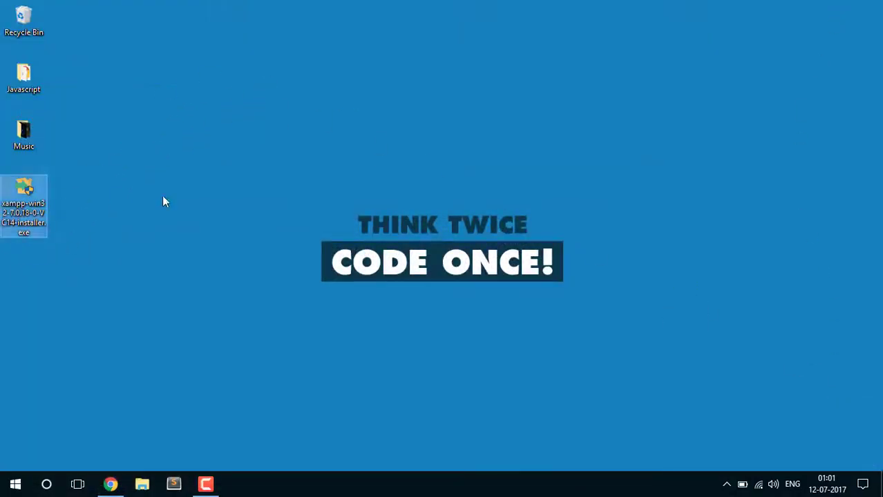
double_click(33, 203)
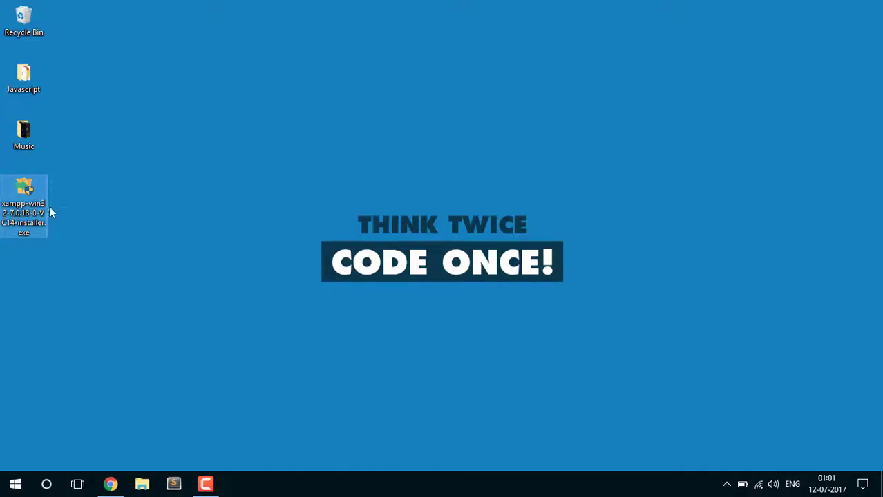
right_click(31, 206)
click(86, 132)
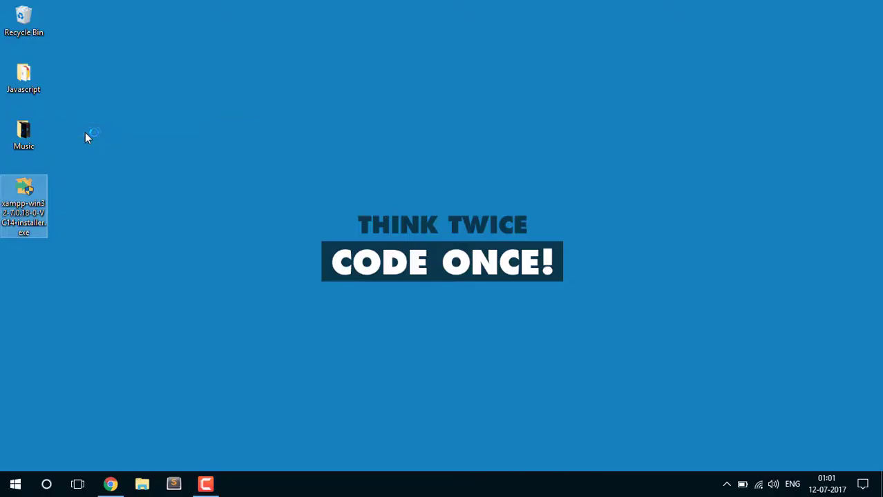
click(366, 331)
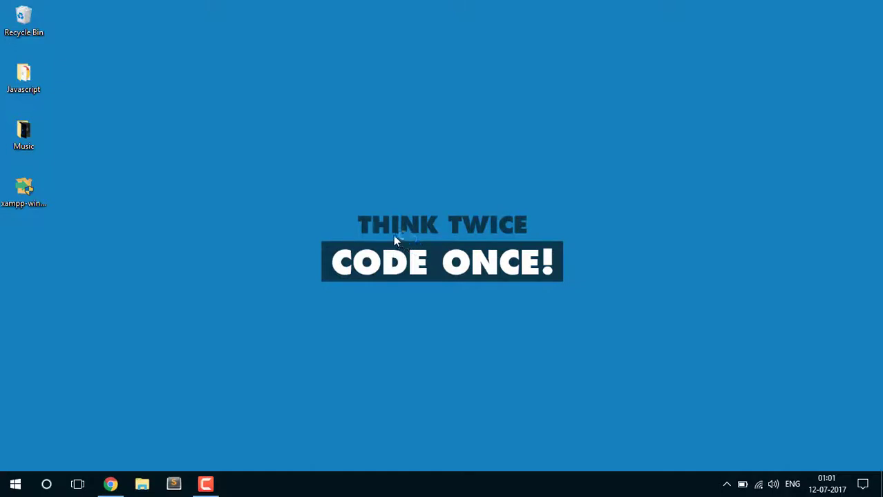
click(53, 198)
click(160, 197)
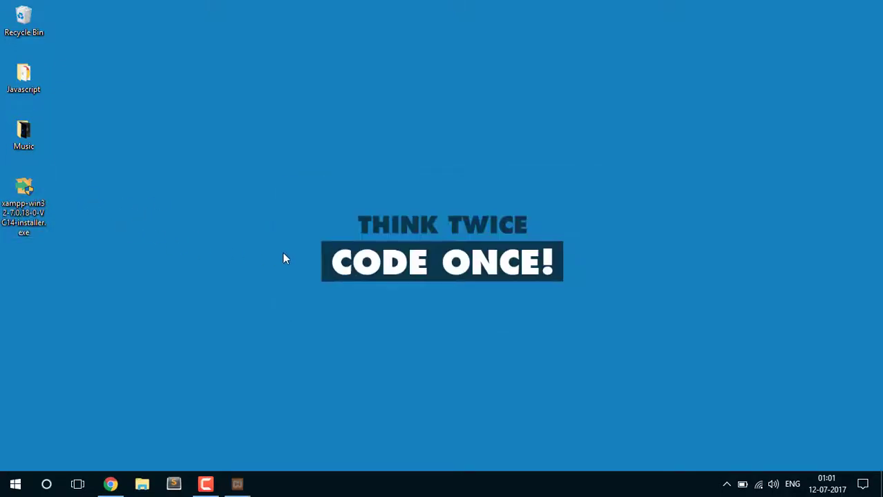
click(237, 490)
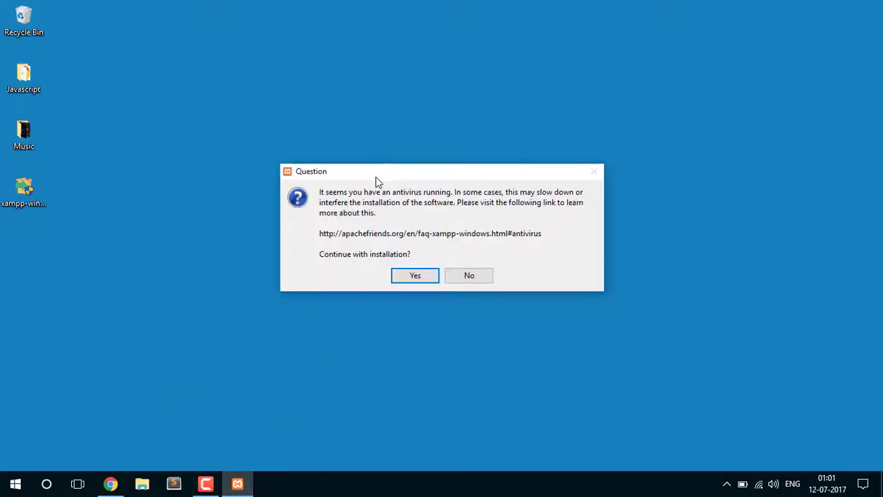
Answer Yes to the antivirus question and OK to the UAC warning
drag(375, 176, 373, 146)
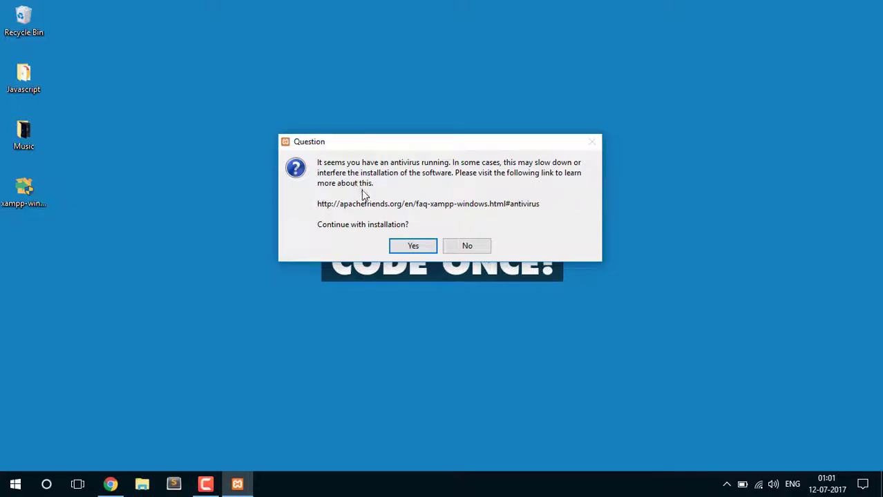
click(411, 247)
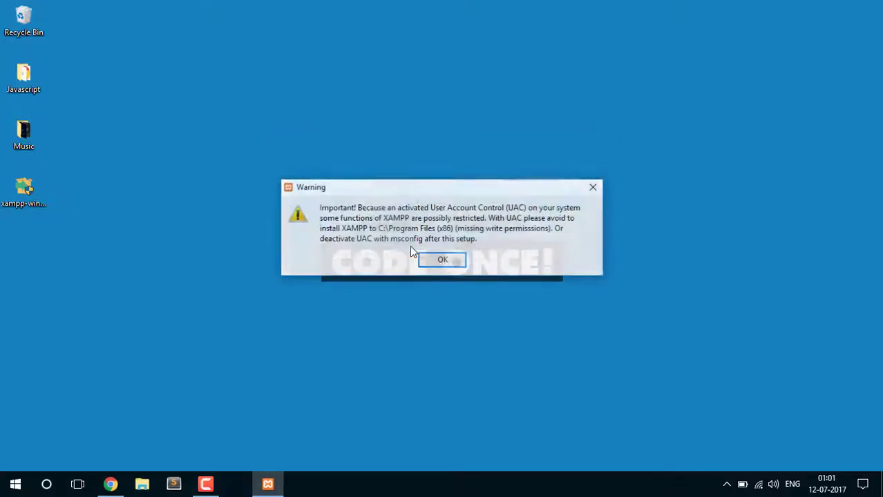
drag(345, 190, 348, 200)
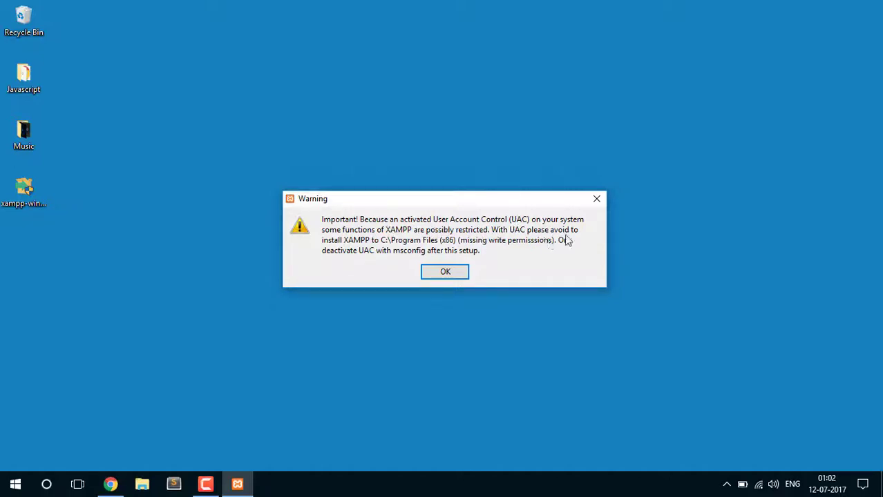
click(445, 271)
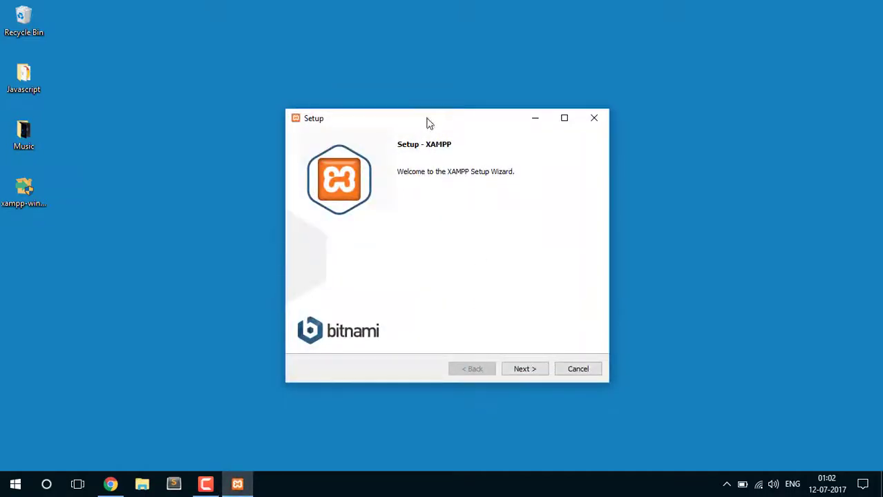
Uncheck Perl on the Select Components page and continue to the C:\xampp folder page
click(531, 369)
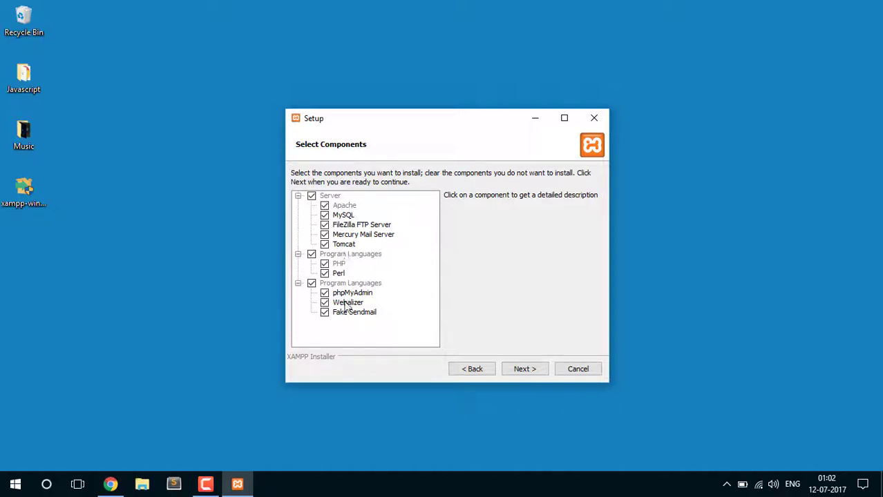
click(325, 274)
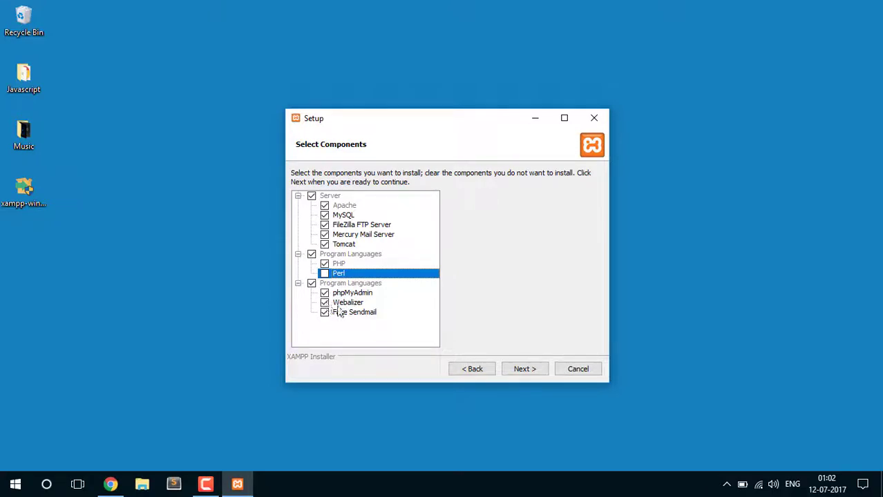
click(351, 304)
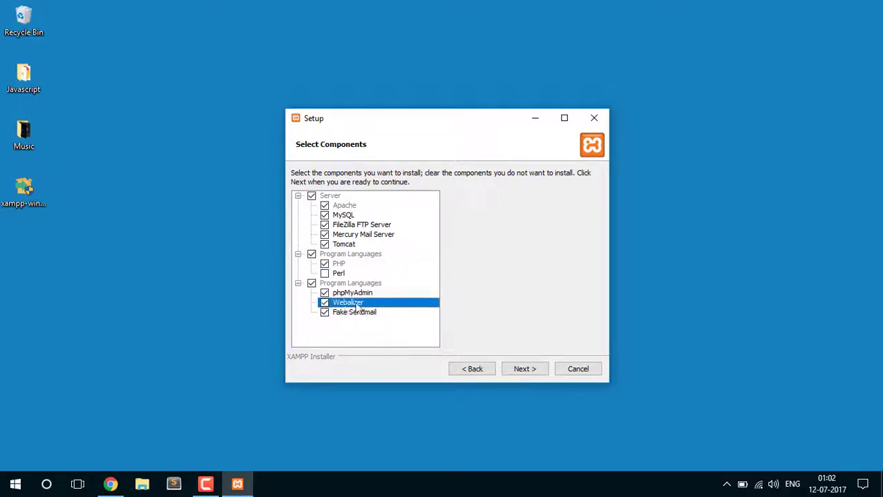
click(366, 313)
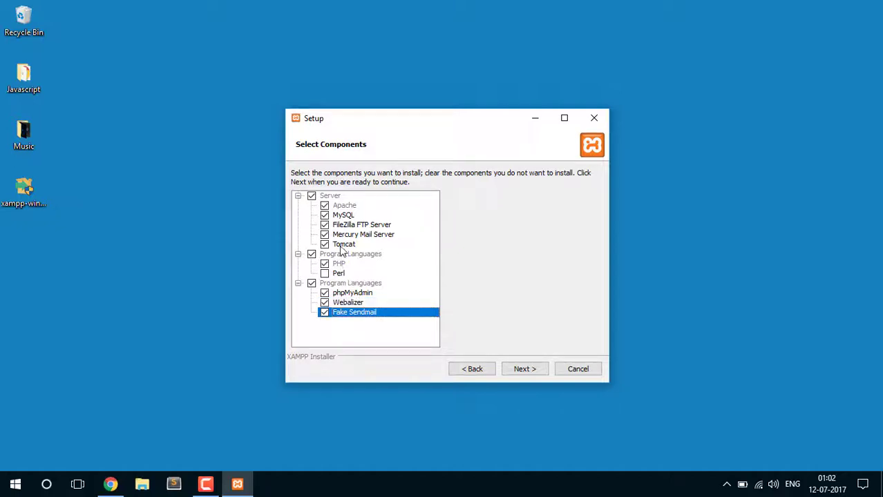
click(523, 370)
click(385, 192)
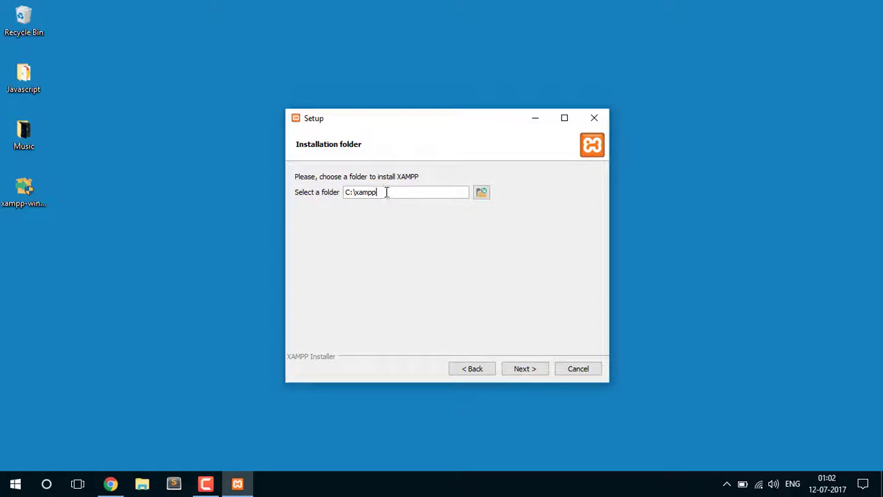
Inspect the C:\xampp installation folder path, leaving it unchanged
double_click(385, 192)
click(388, 195)
drag(385, 192, 328, 195)
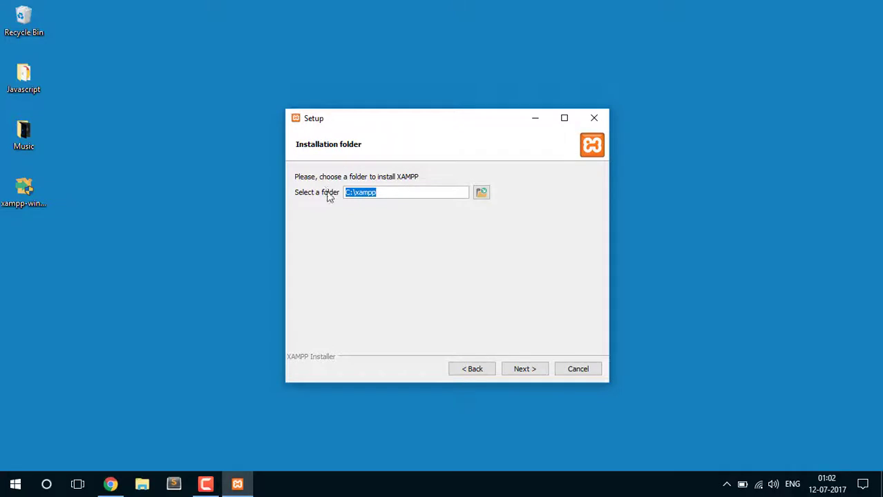
click(381, 194)
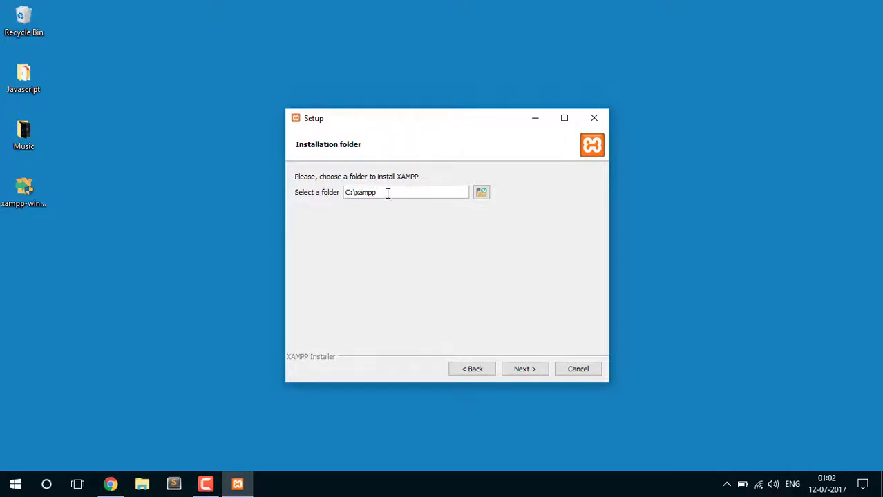
drag(388, 194, 344, 199)
click(356, 193)
double_click(371, 193)
click(372, 194)
drag(347, 193, 367, 194)
click(413, 197)
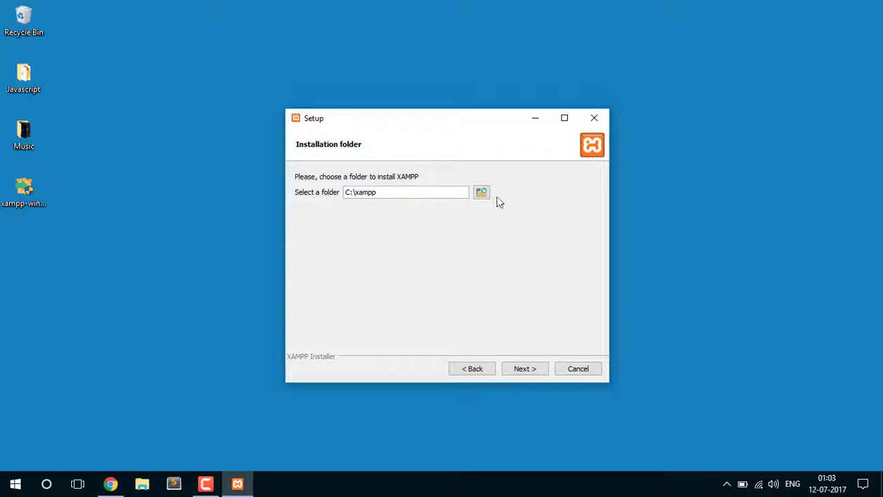
double_click(373, 193)
click(394, 194)
double_click(367, 195)
Accept C:\xampp, skip the Bitnami page and close its Chrome tab, reaching Ready to Install
click(31, 200)
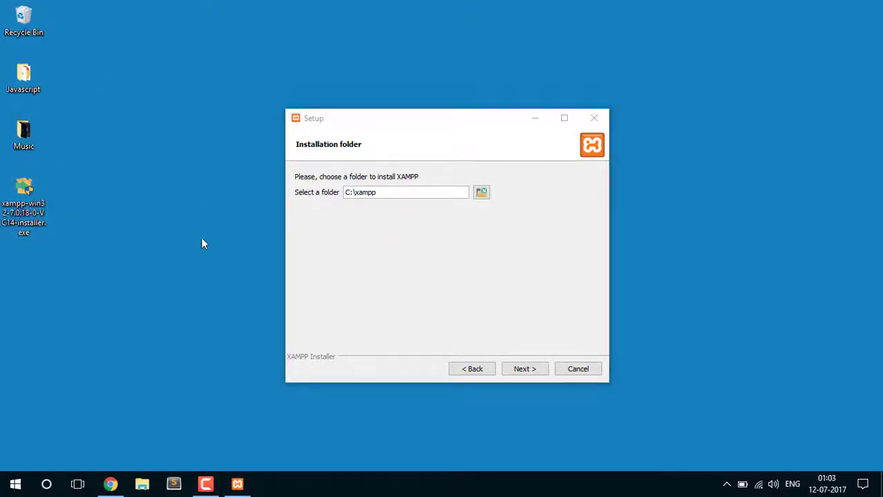
click(449, 241)
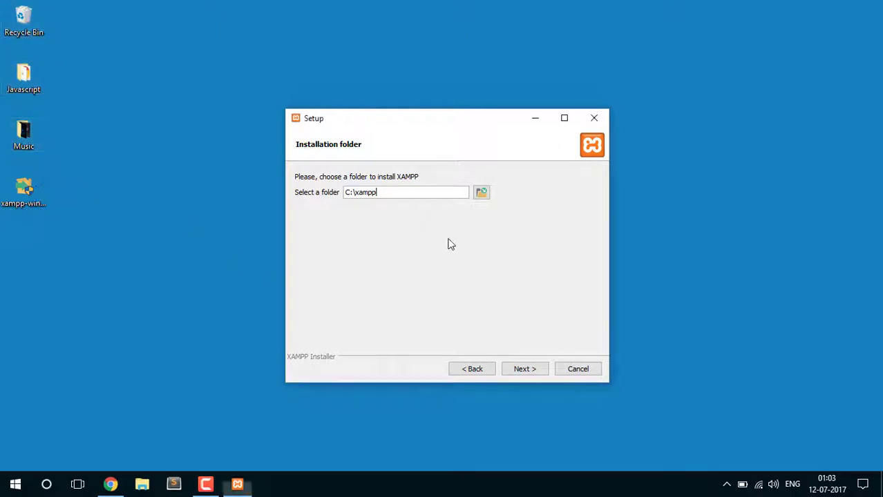
click(533, 373)
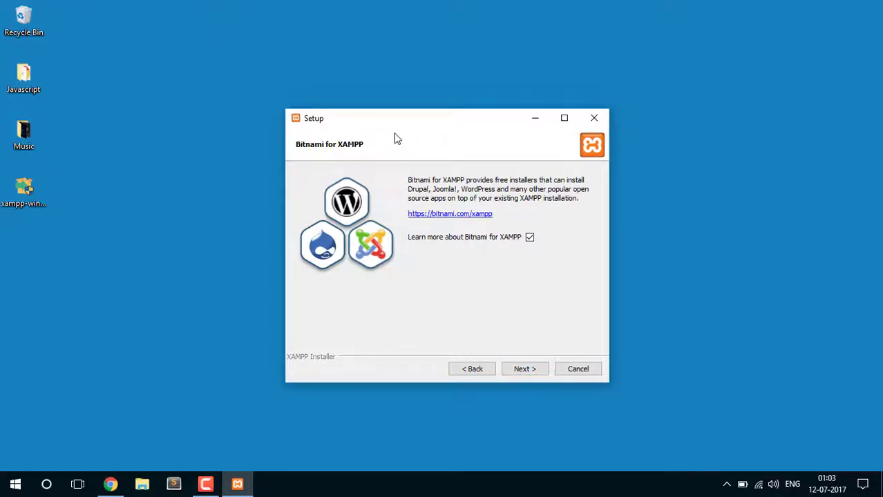
click(525, 369)
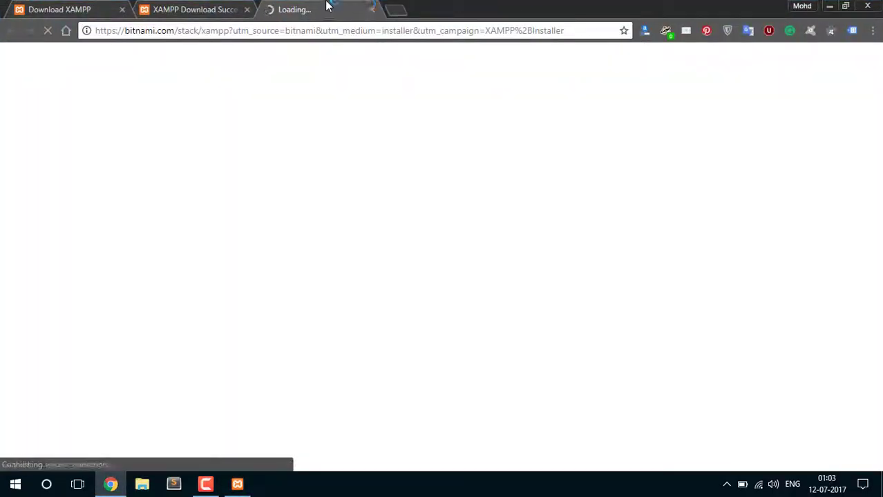
click(372, 9)
click(830, 5)
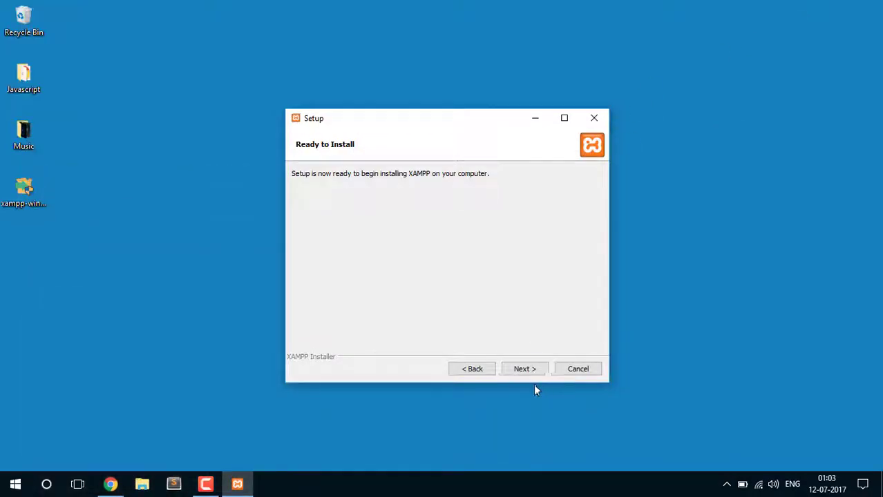
click(517, 370)
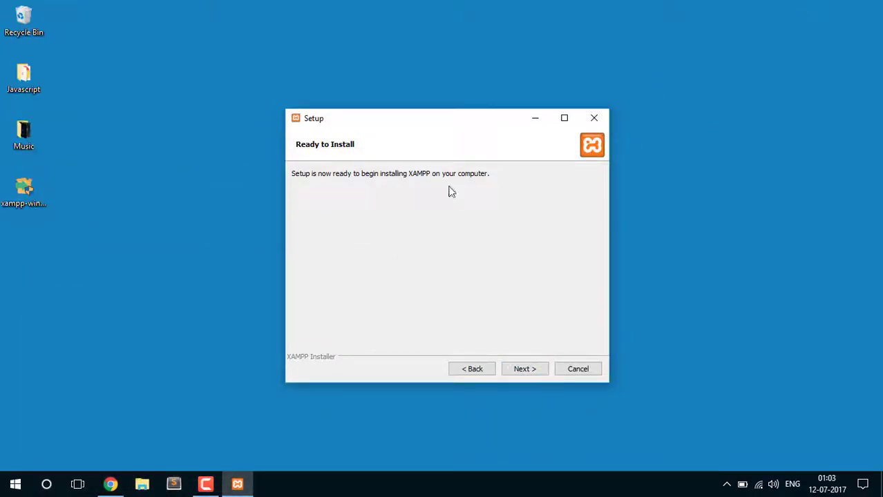
Install XAMPP and wait for unpacking to reach the completion page
click(530, 370)
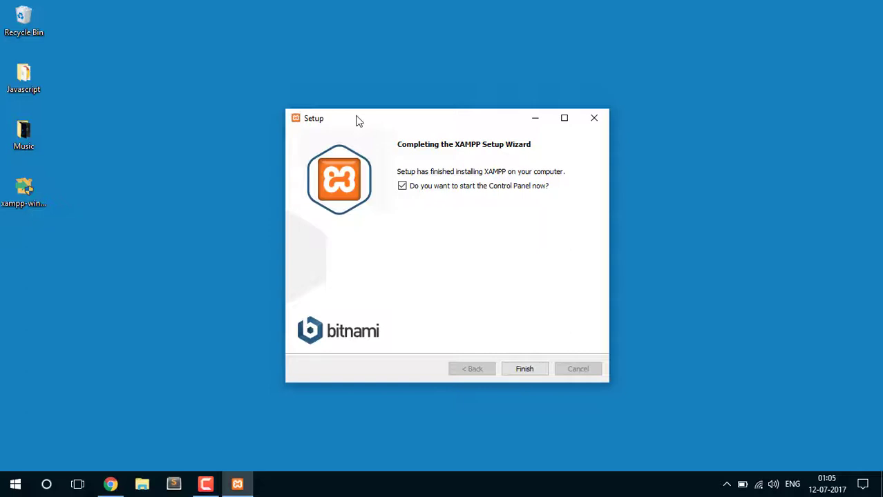
drag(357, 121, 385, 122)
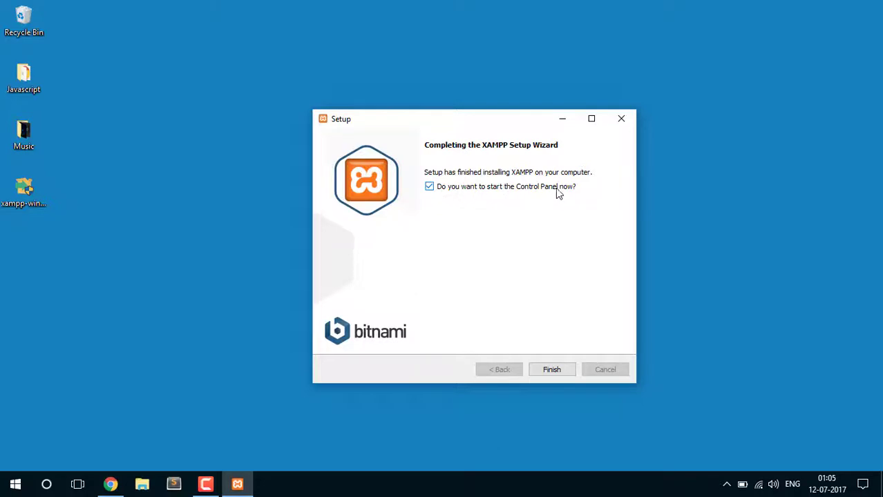
Finish setup and keep English as the Control Panel language
click(559, 374)
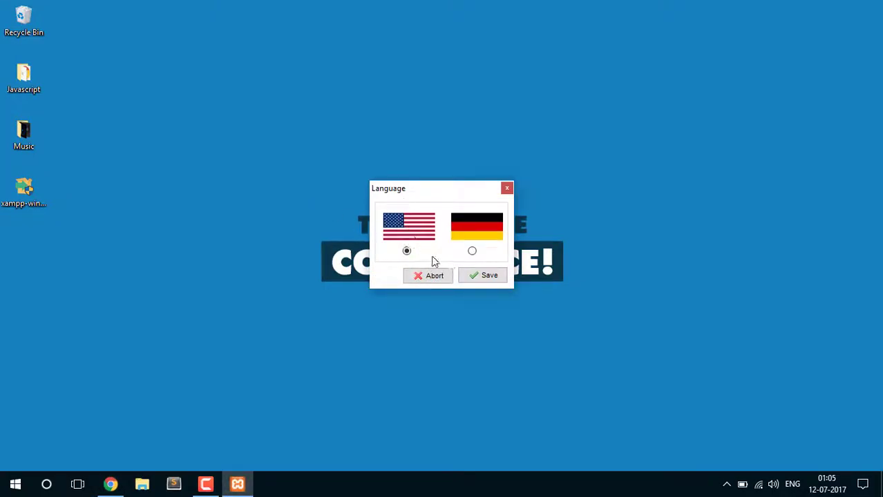
click(481, 277)
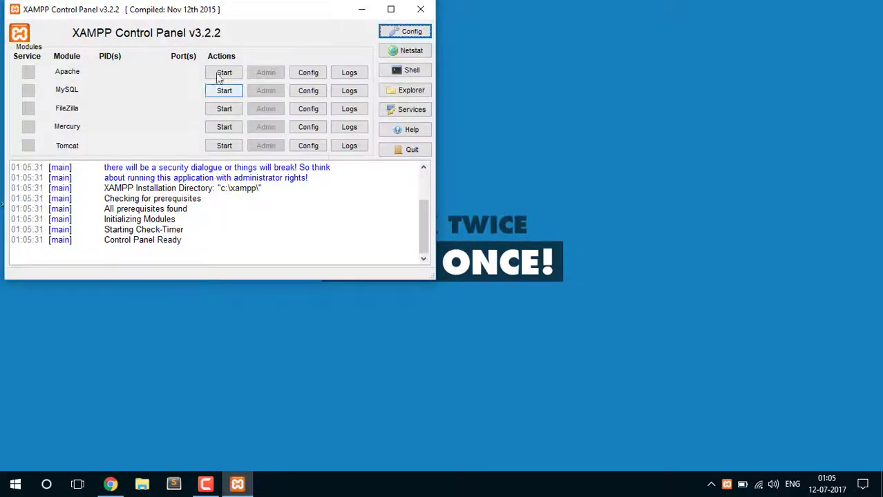
Start the Apache server from the Control Panel, then stop it
click(225, 72)
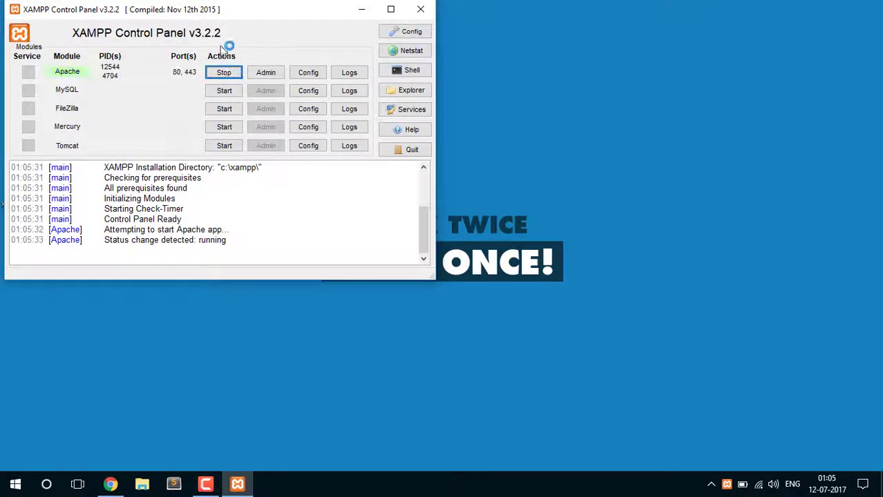
click(230, 70)
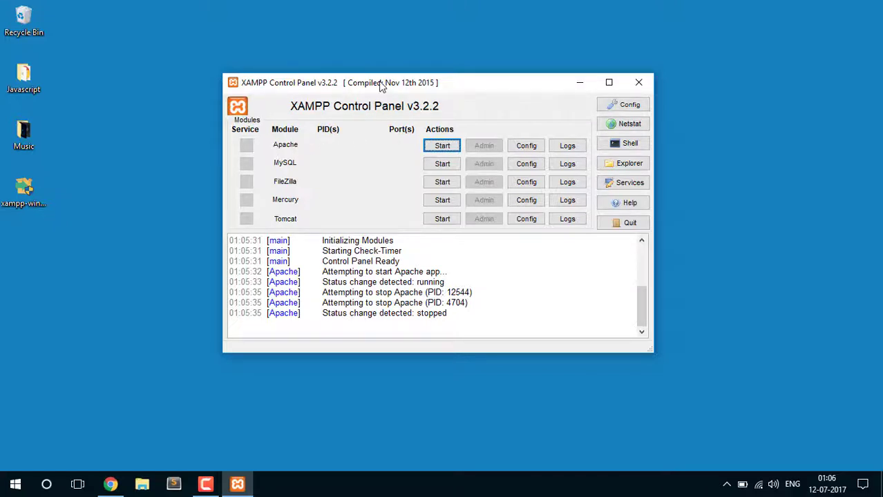
Start Apache on ports 80 and 443, then MySQL on port 3306
drag(382, 84, 387, 93)
click(440, 156)
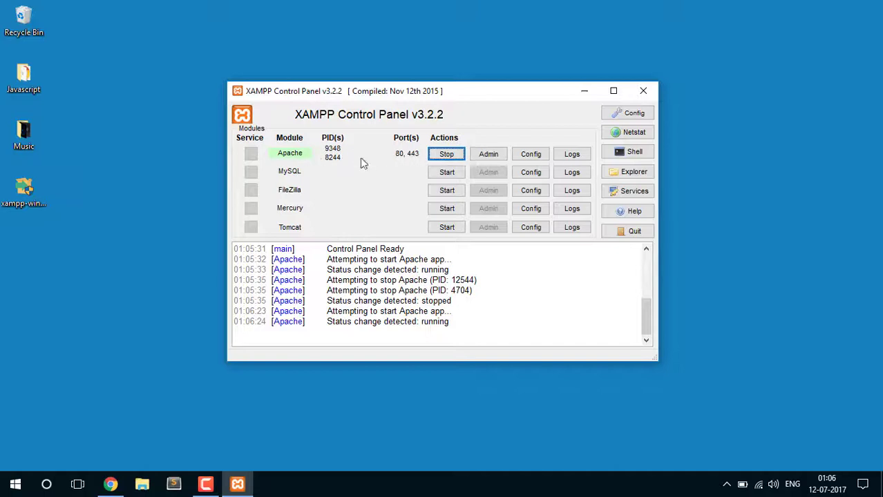
click(434, 173)
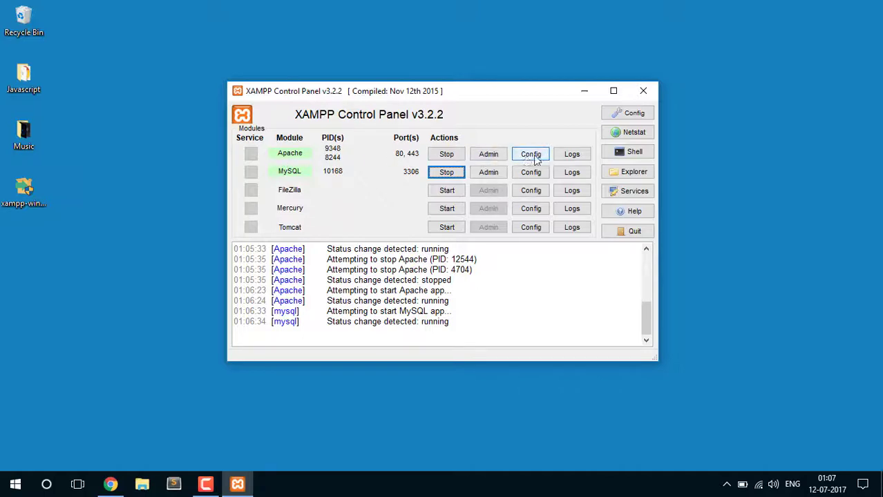
click(584, 158)
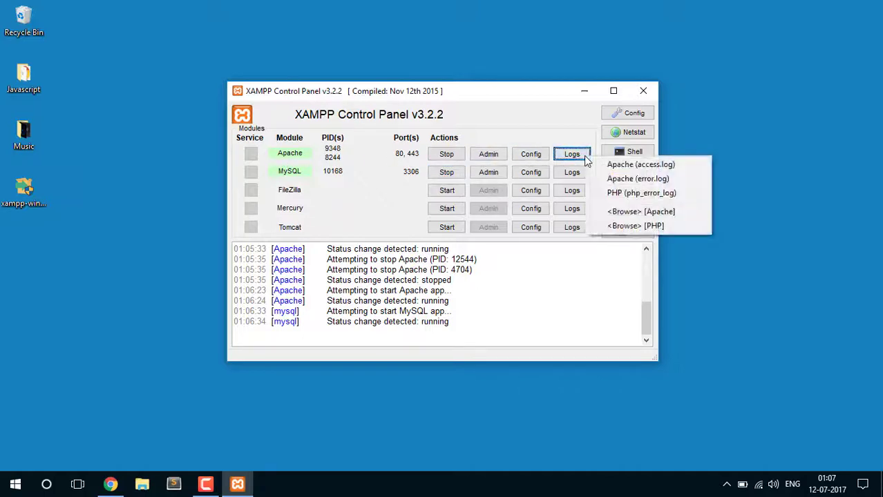
click(622, 165)
click(867, 124)
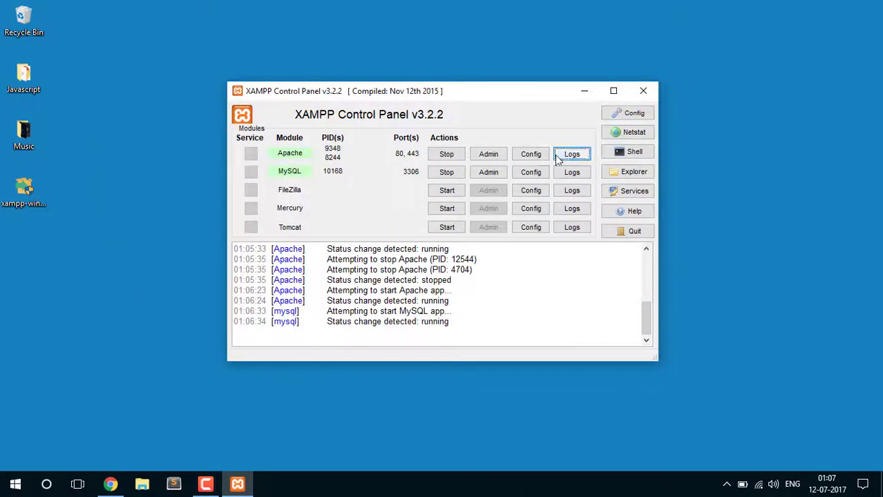
click(571, 154)
click(609, 177)
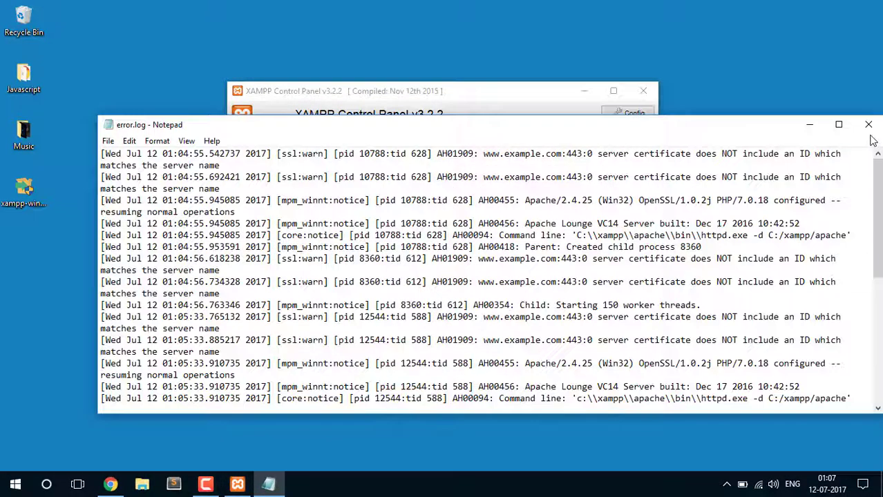
click(868, 124)
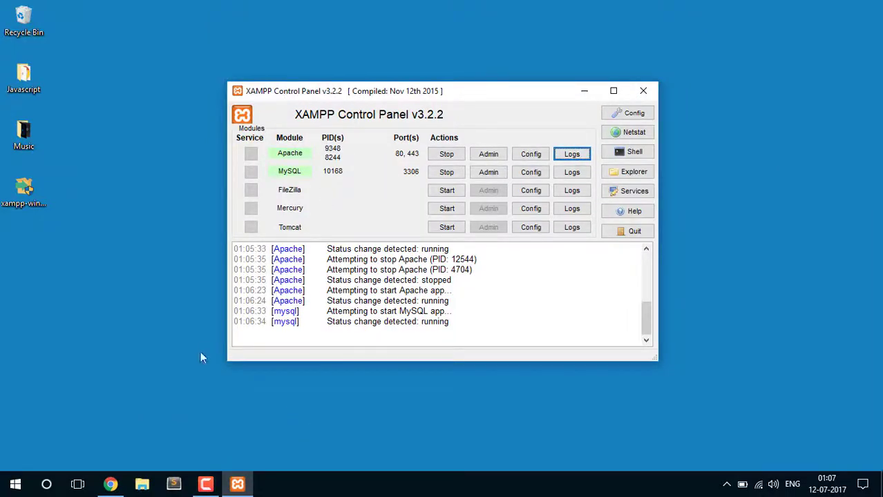
Load localhost in a new Chrome tab
click(111, 484)
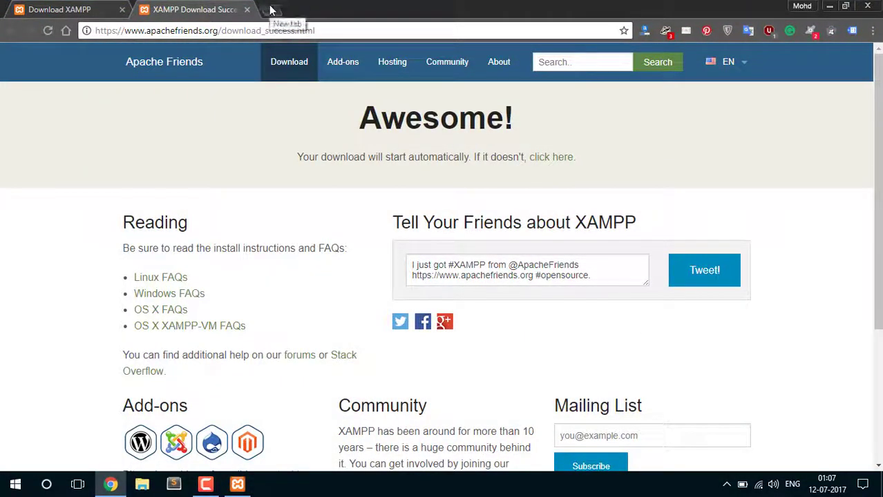
click(269, 9)
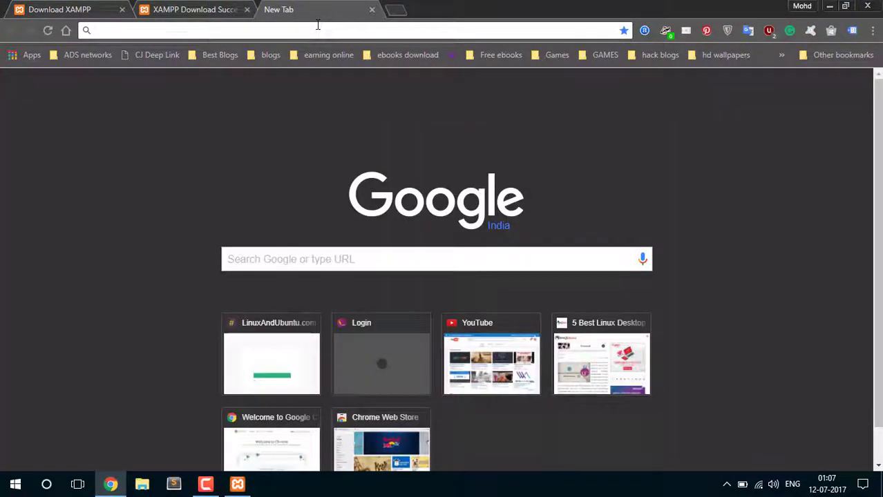
text(local)
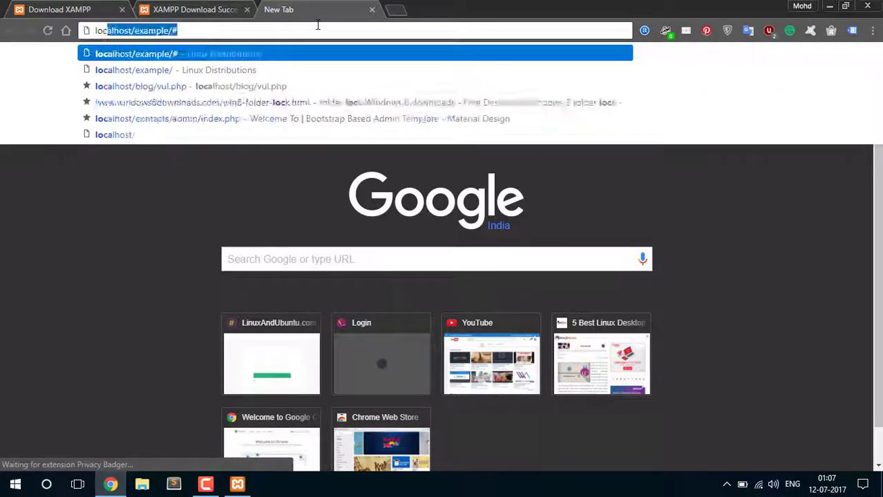
key(BackSpace)
key(BackSpace)
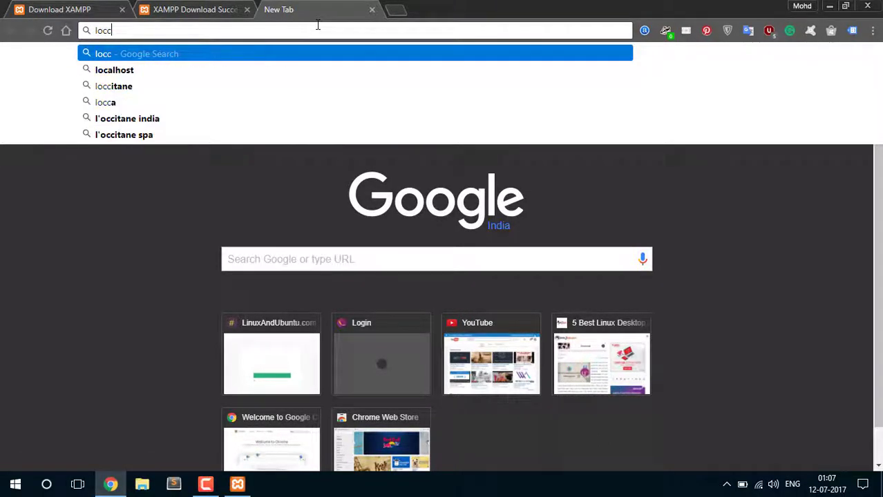
text(alhost)
key(Return)
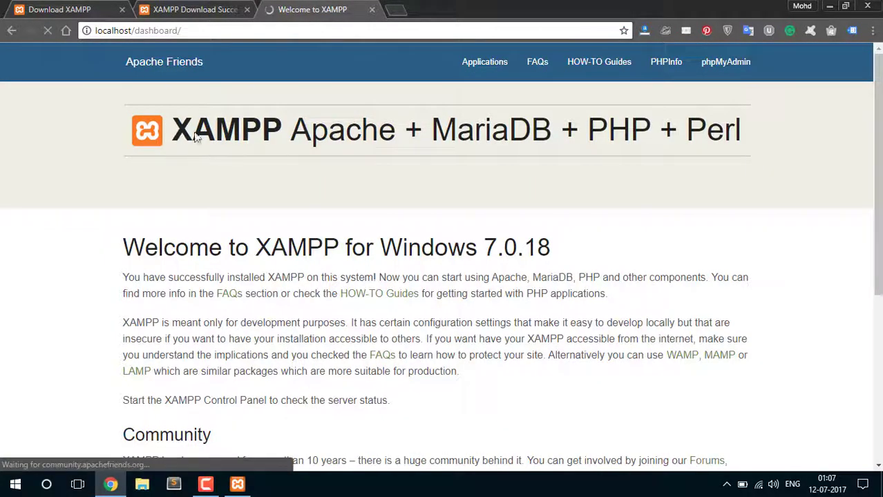
Scroll through the Welcome to XAMPP dashboard, highlighting its welcome text and address
scroll(293, 118, down, 4)
scroll(297, 116, up, 4)
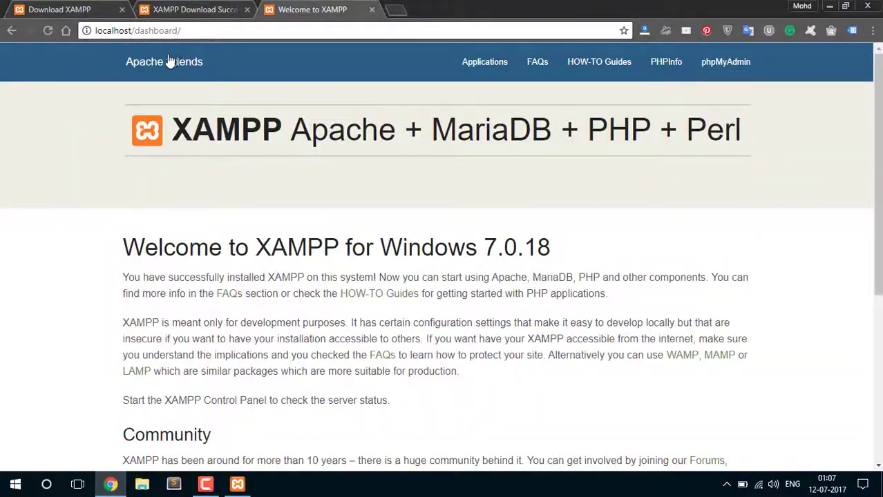
scroll(292, 151, down, 4)
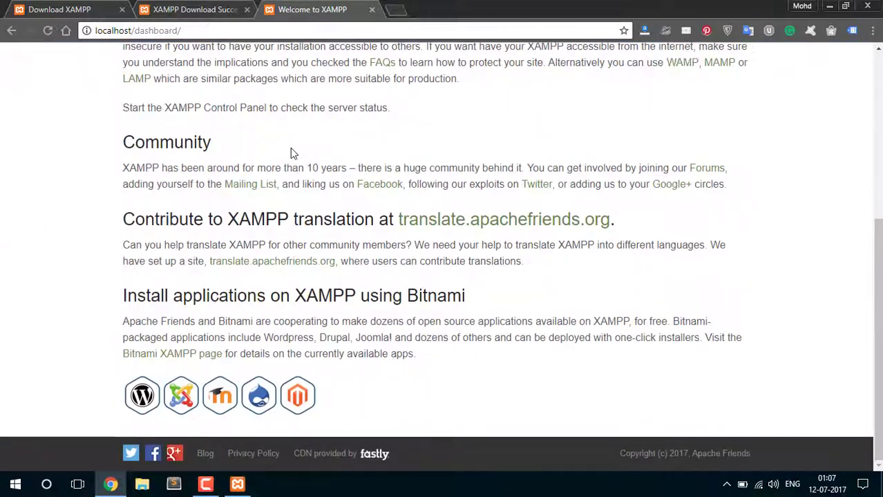
scroll(221, 189, up, 4)
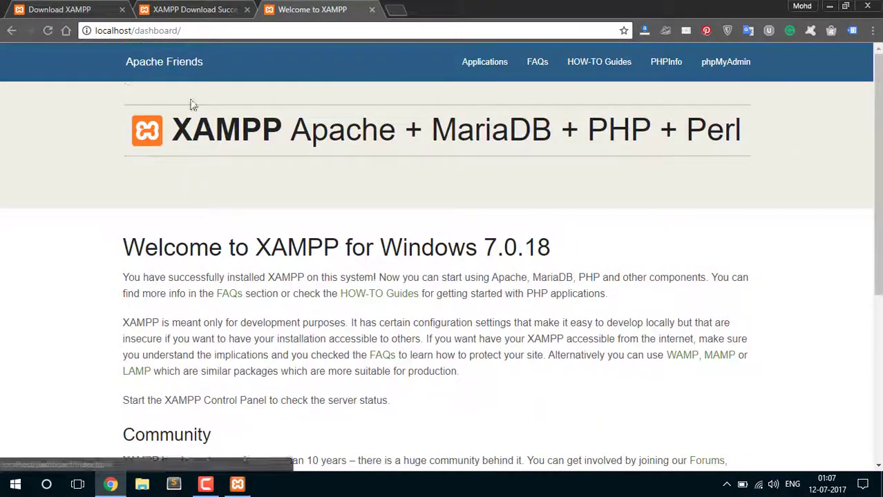
drag(181, 135, 636, 391)
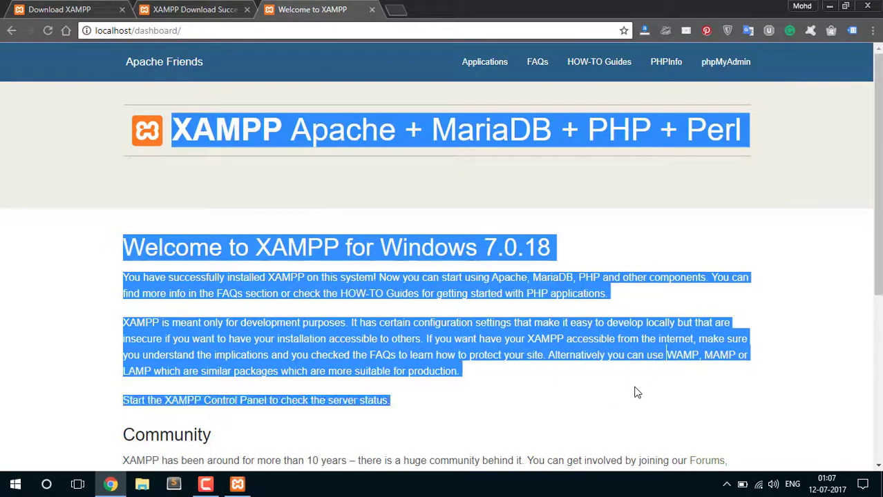
scroll(532, 357, down, 4)
click(463, 357)
scroll(446, 339, up, 4)
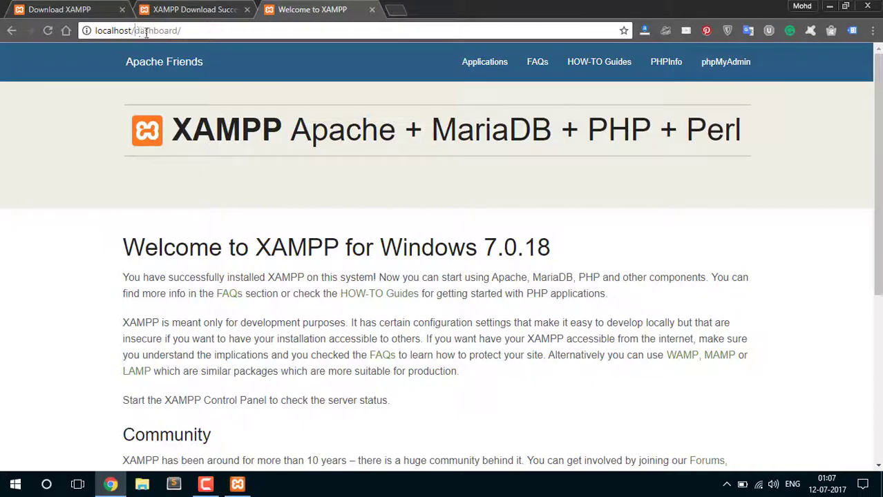
drag(135, 31, 181, 31)
scroll(272, 280, down, 2)
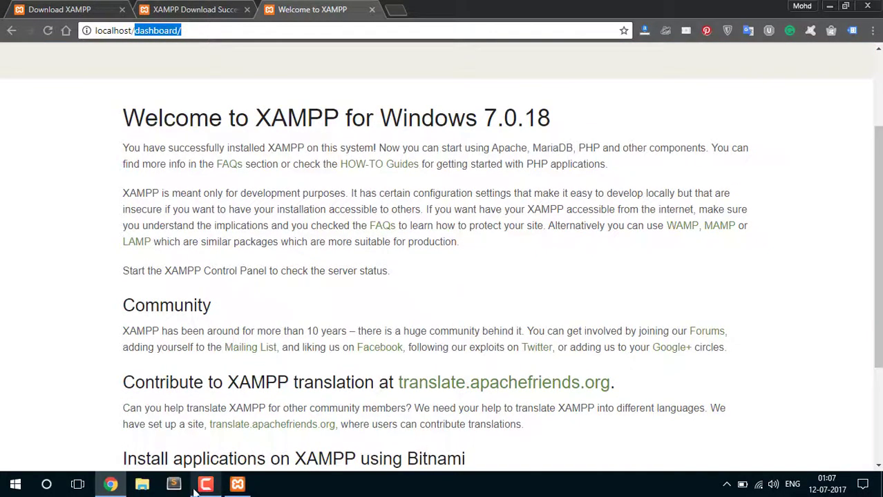
click(149, 487)
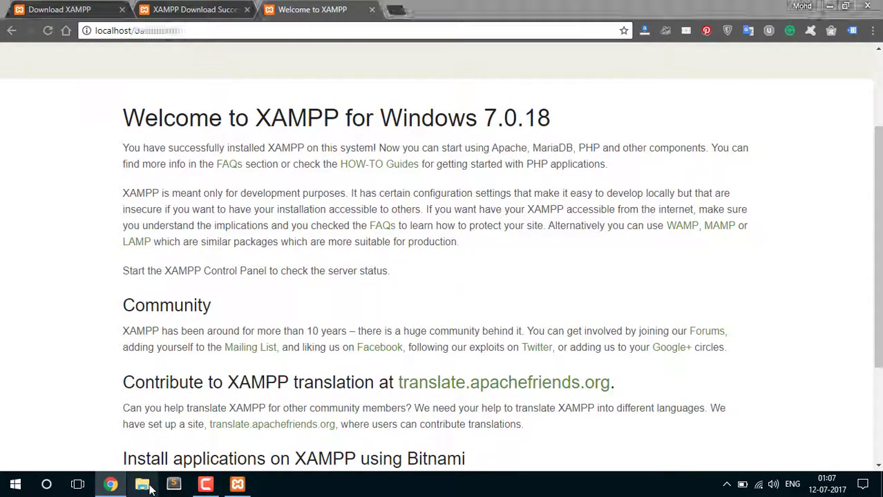
Maximize File Explorer and browse to C:\xampp\htdocs\dashboard, then back to htdocs
double_click(338, 59)
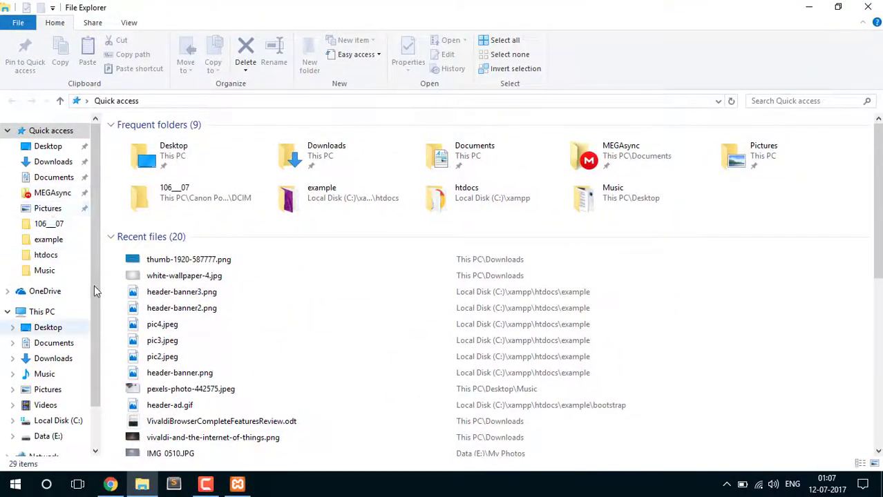
click(43, 313)
double_click(173, 249)
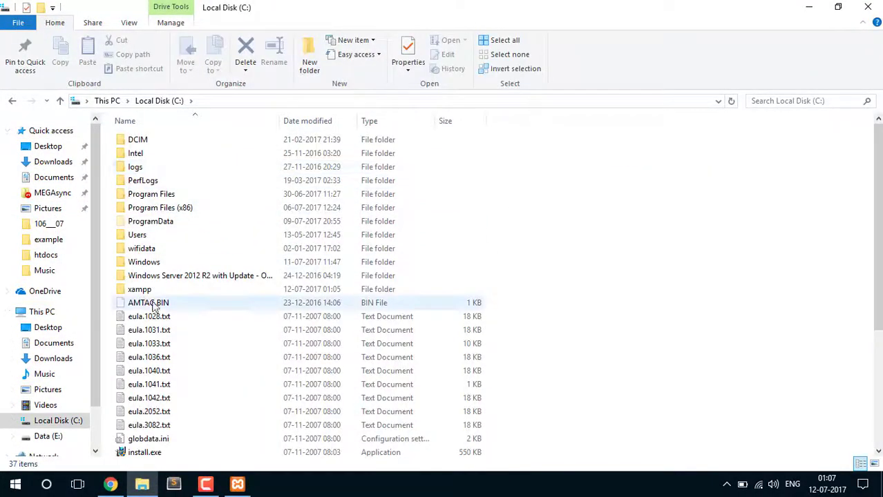
double_click(173, 290)
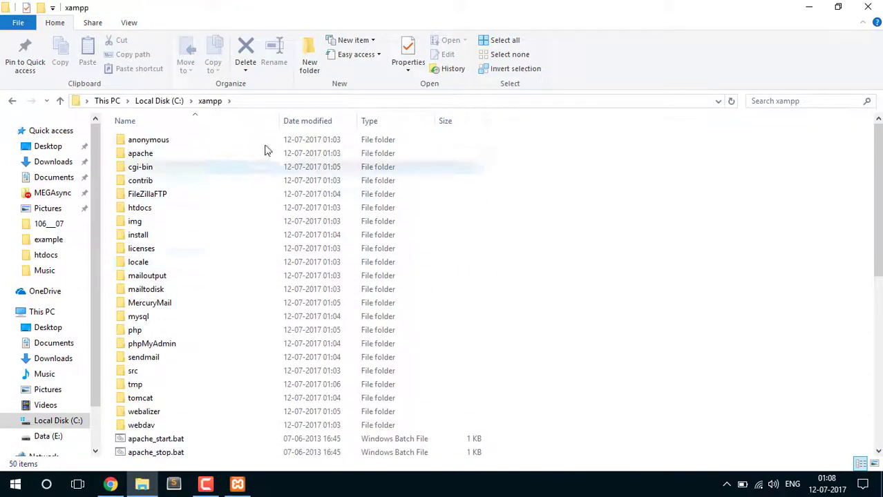
double_click(153, 212)
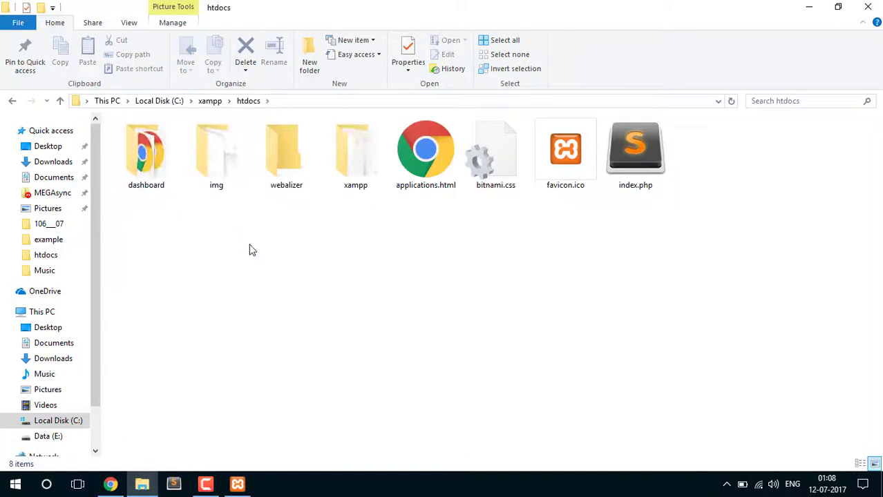
drag(142, 214, 777, 173)
click(150, 209)
click(147, 184)
double_click(148, 184)
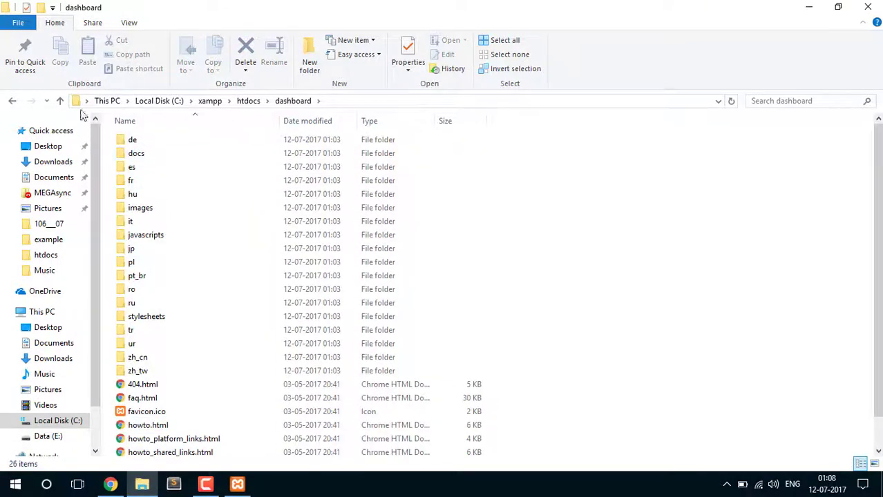
click(12, 101)
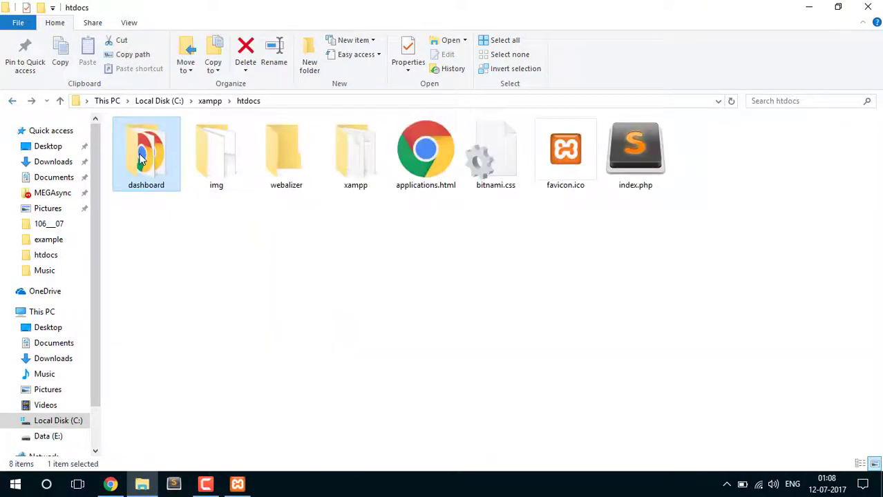
Compare Chrome's localhost/dashboard page with the dashboard folder in File Explorer
click(111, 484)
click(187, 112)
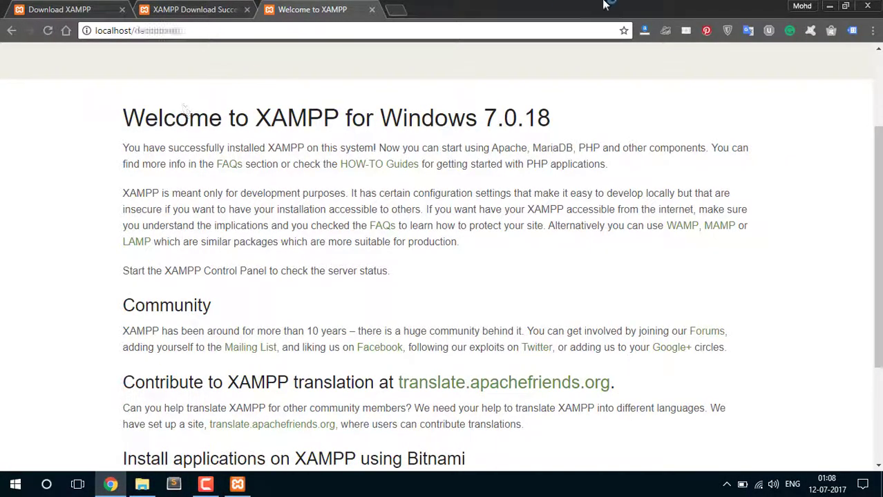
click(830, 7)
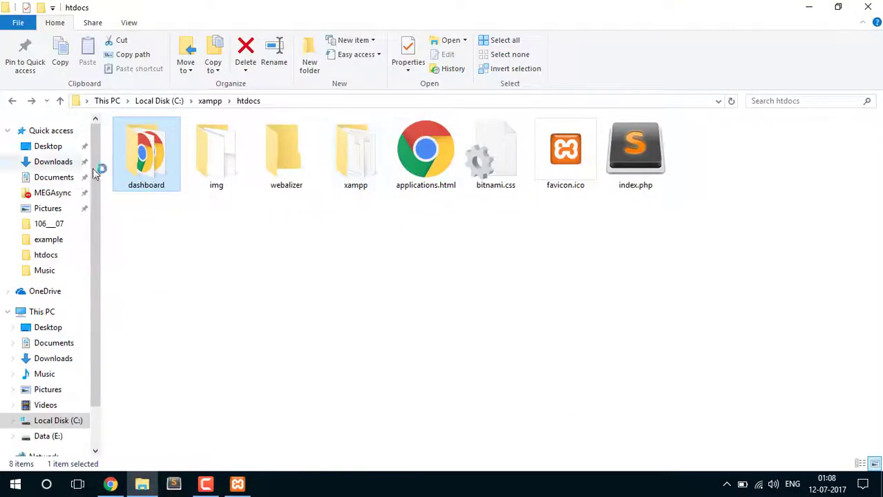
double_click(134, 173)
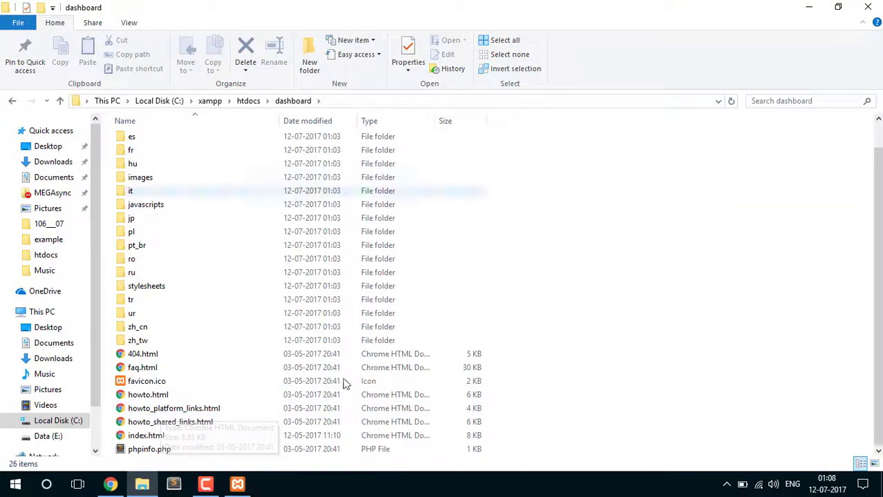
click(142, 484)
click(110, 485)
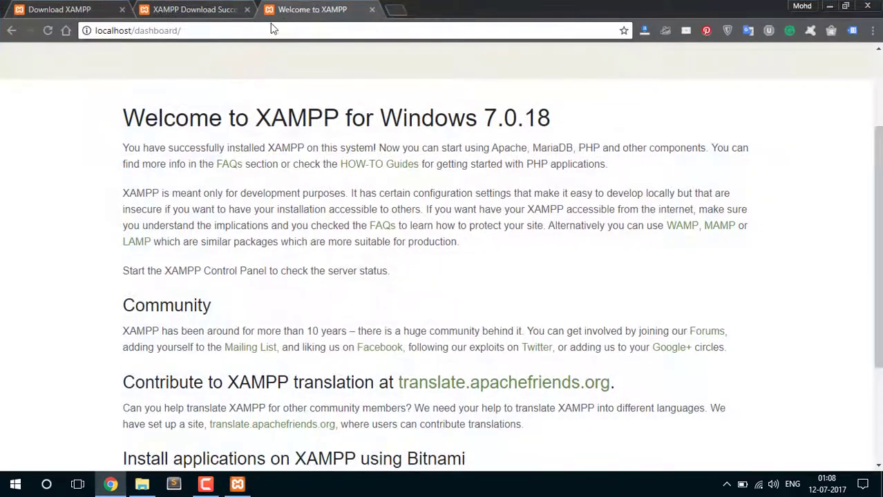
scroll(263, 176, up, 3)
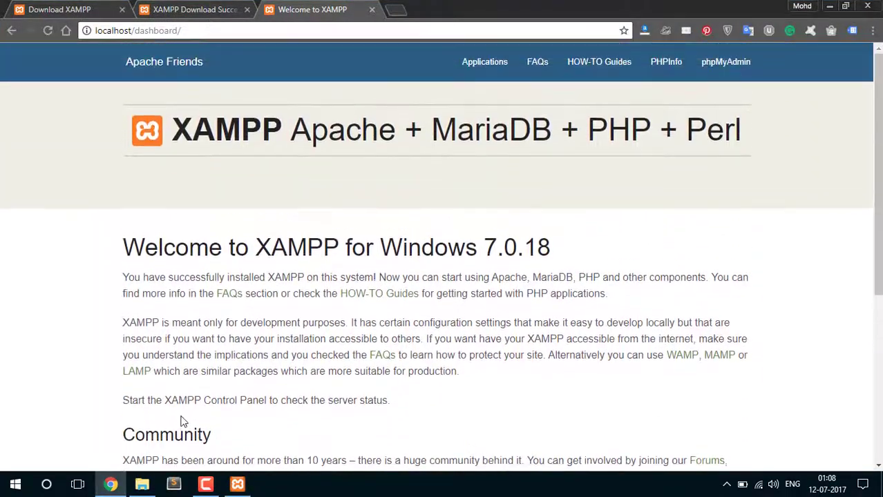
Return to htdocs, add a new folder named 'example', and open it
right_click(141, 485)
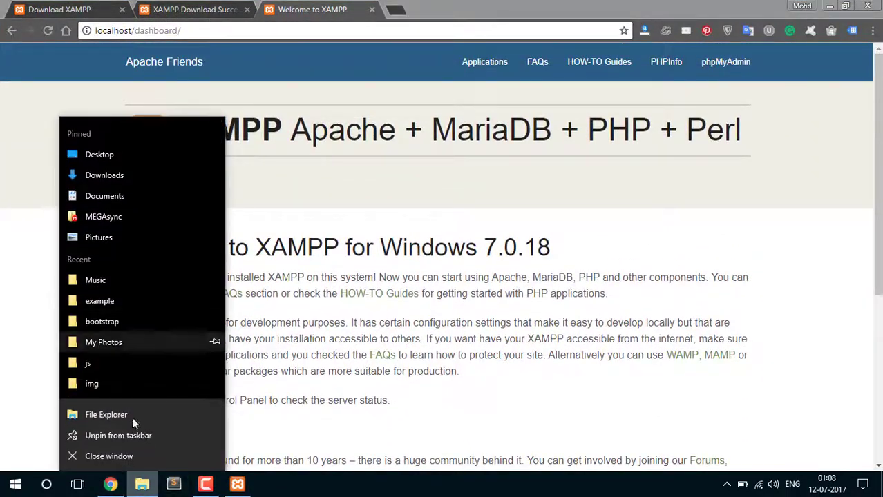
click(142, 485)
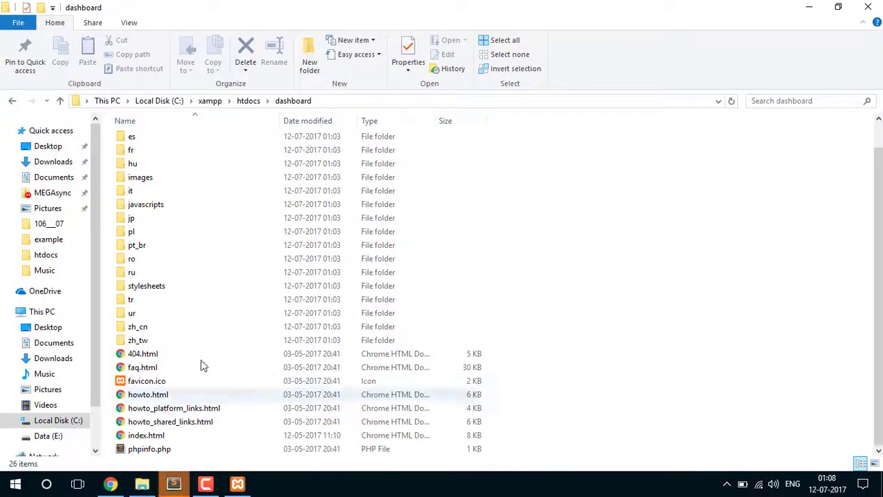
click(12, 101)
click(237, 234)
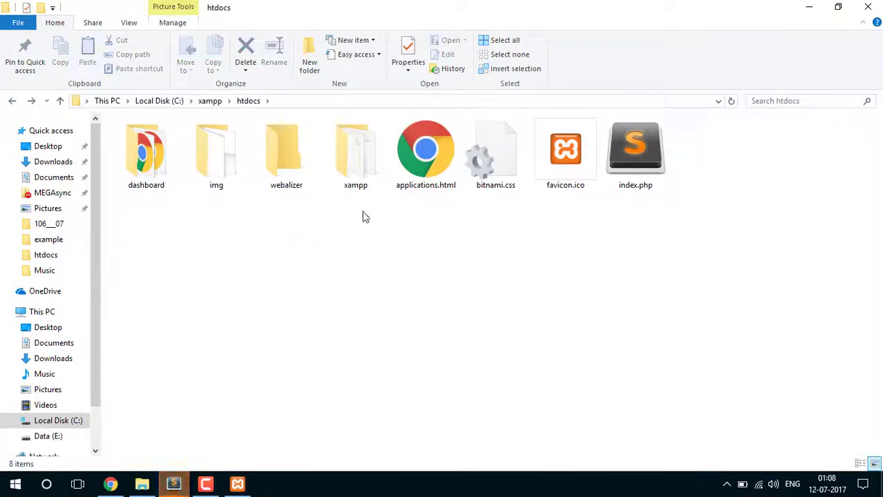
right_click(317, 236)
mouse_move(388, 395)
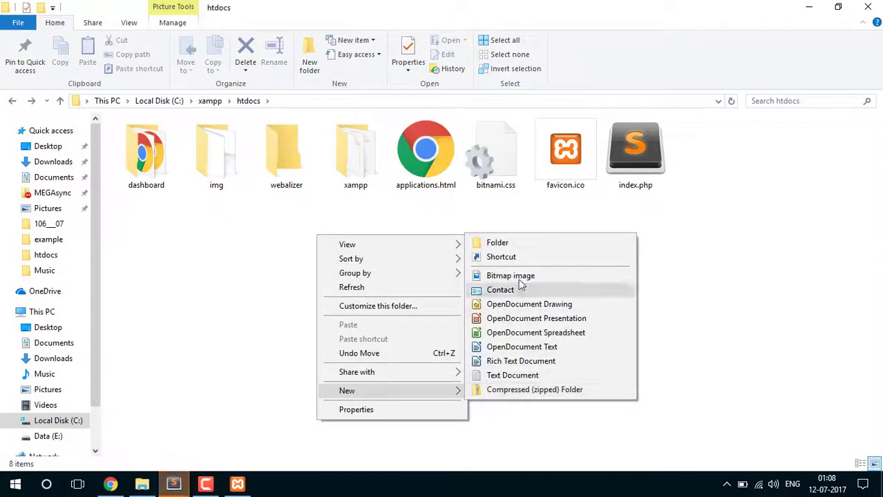
click(497, 243)
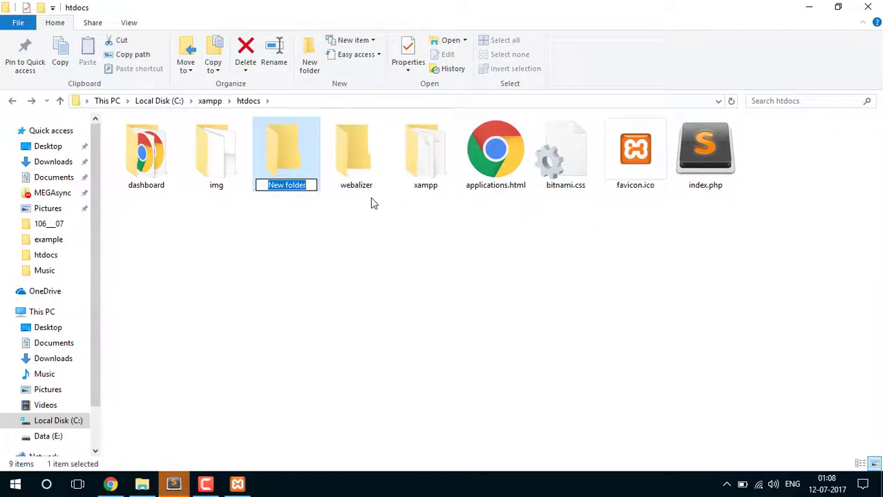
text(example)
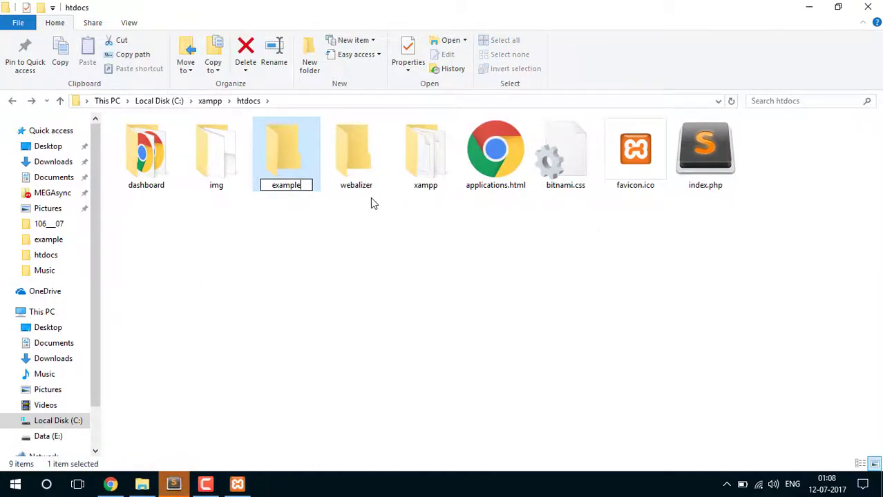
key(Return)
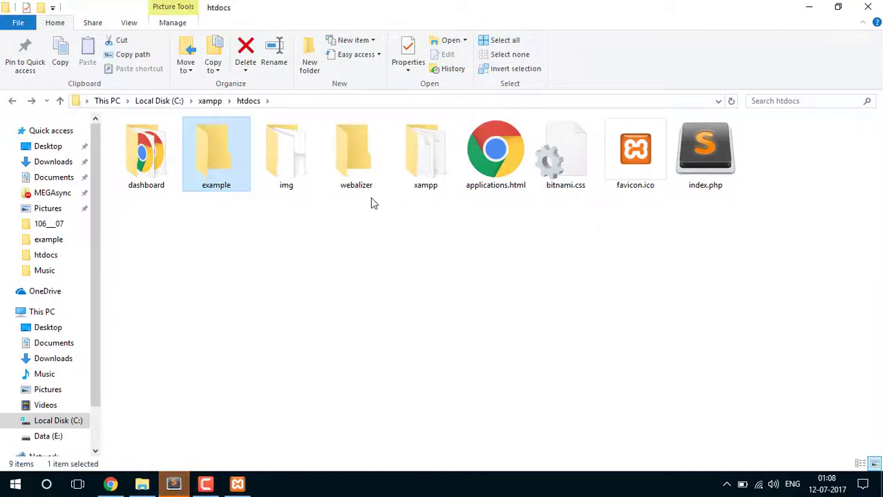
double_click(243, 178)
click(12, 100)
click(32, 102)
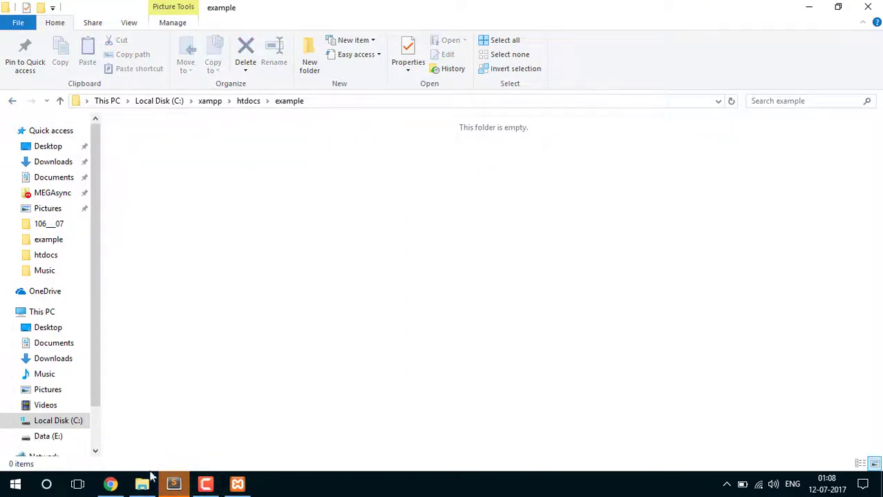
Create a new text document in example named test.php, accepting the extension change
click(111, 484)
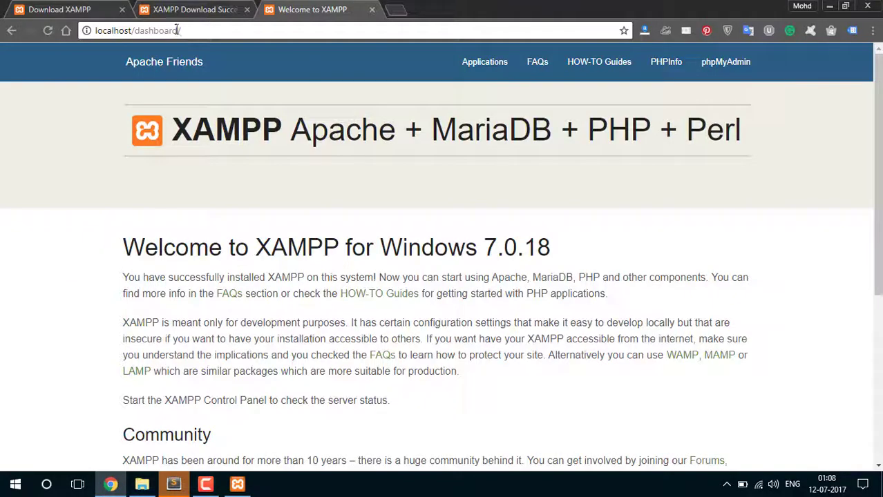
click(142, 484)
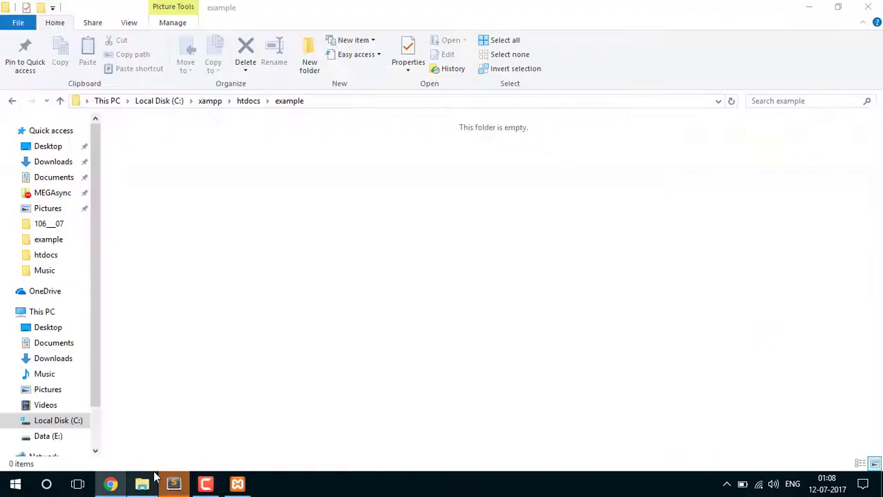
right_click(261, 150)
mouse_move(298, 306)
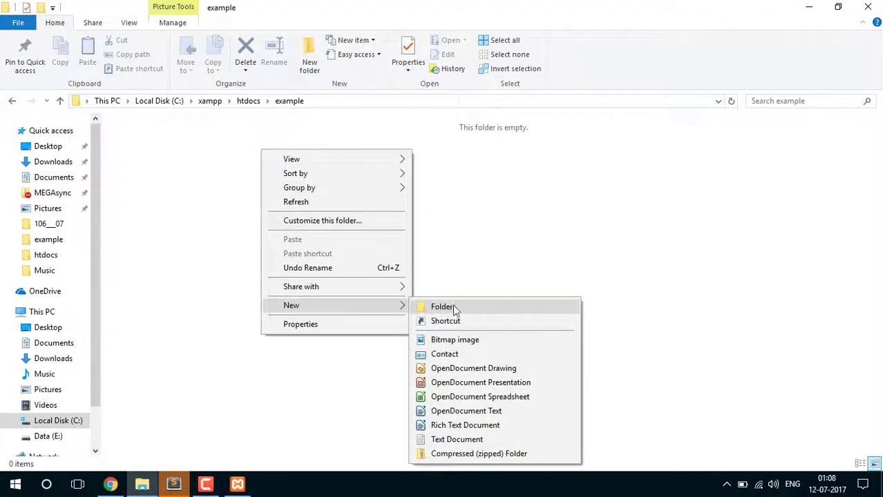
click(457, 439)
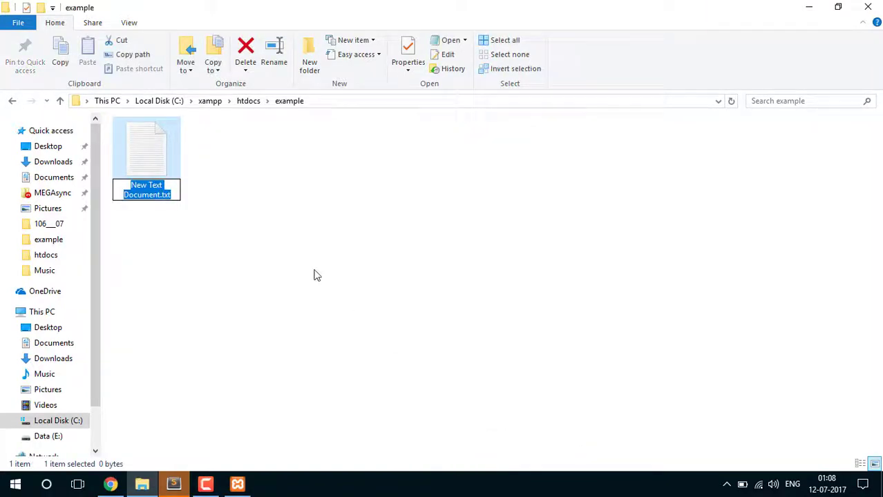
text(test.php)
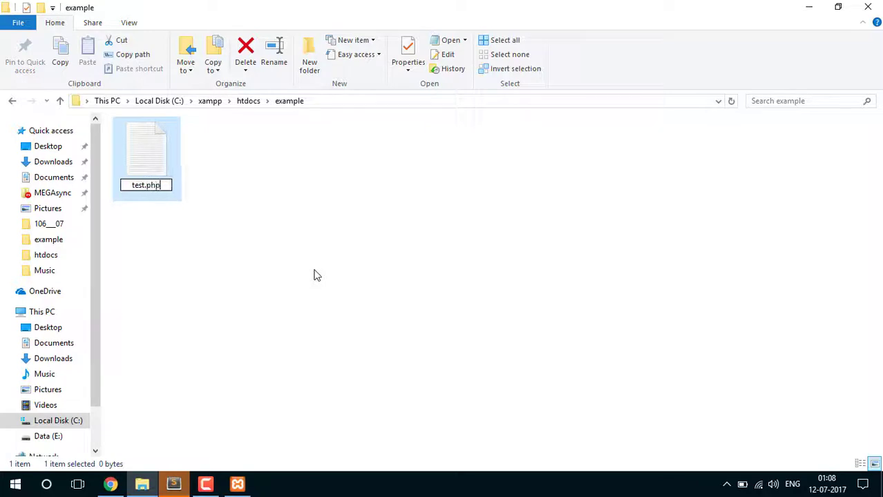
key(Return)
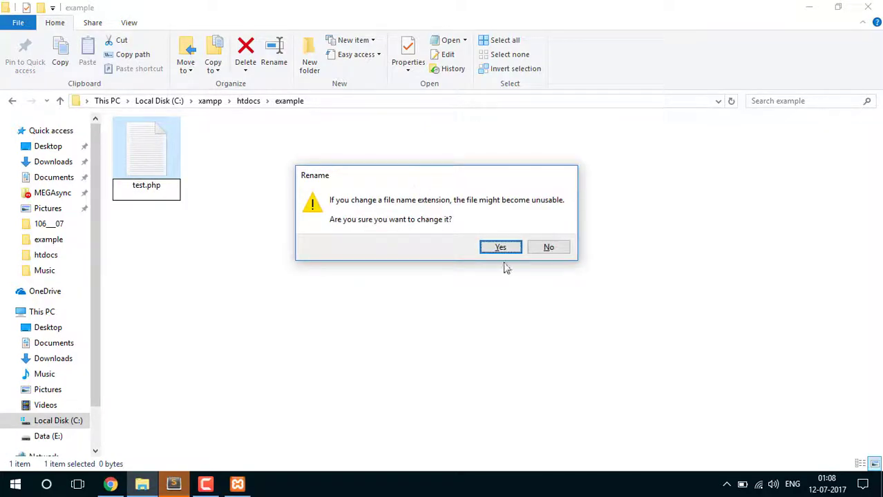
click(500, 249)
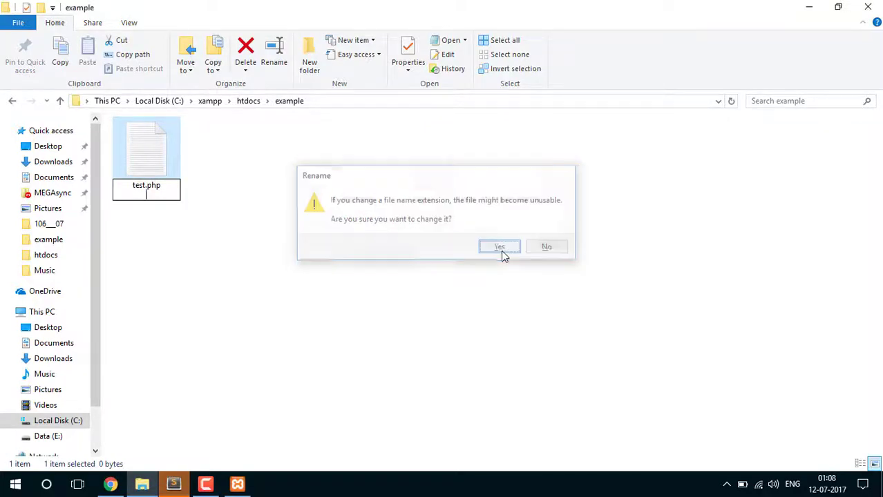
Switch to Chrome and select 'dashboard/' in the localhost address
right_click(158, 166)
click(136, 215)
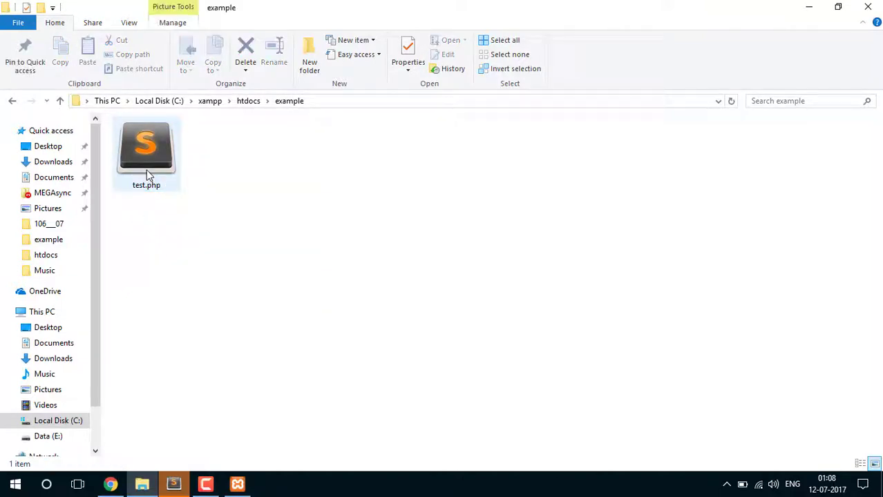
click(110, 484)
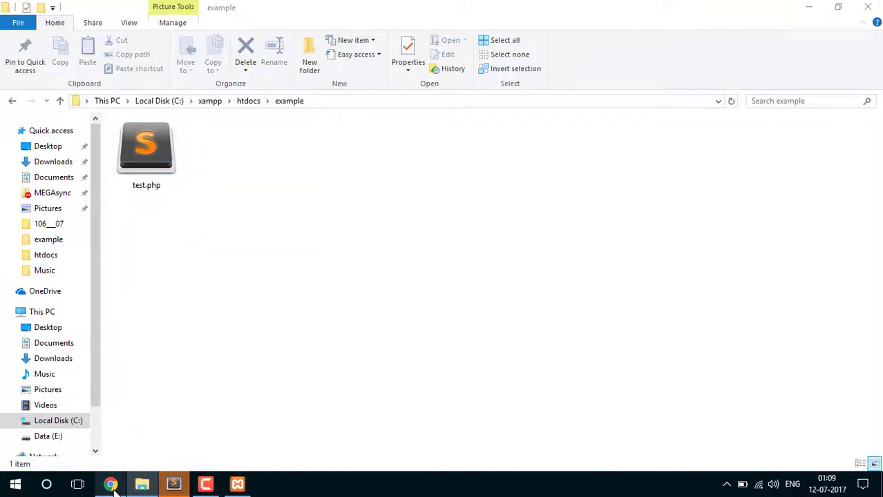
drag(135, 30, 333, 45)
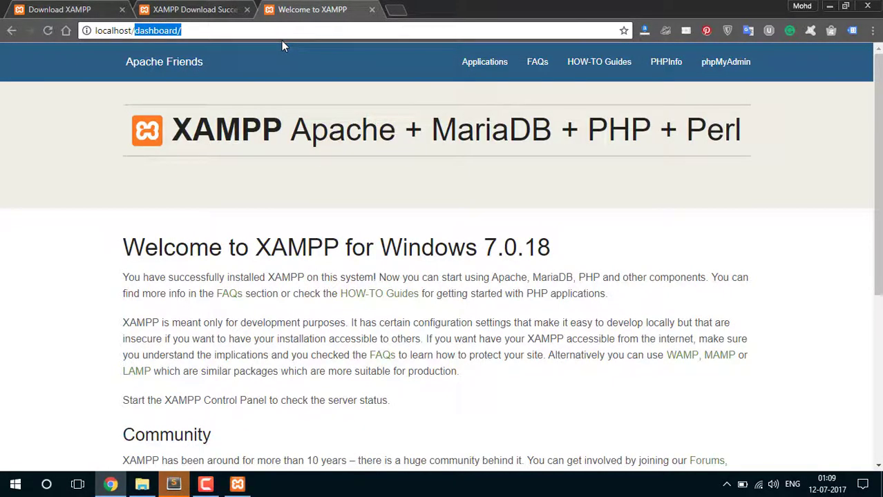
Load localhost/example/test.php (blank), close the untitled Sublime window, and select test.php
text(exam)
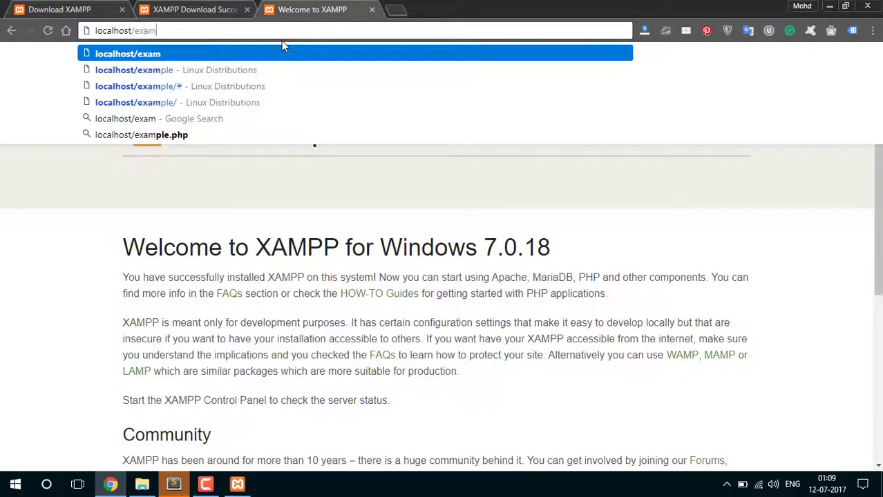
text(ple/)
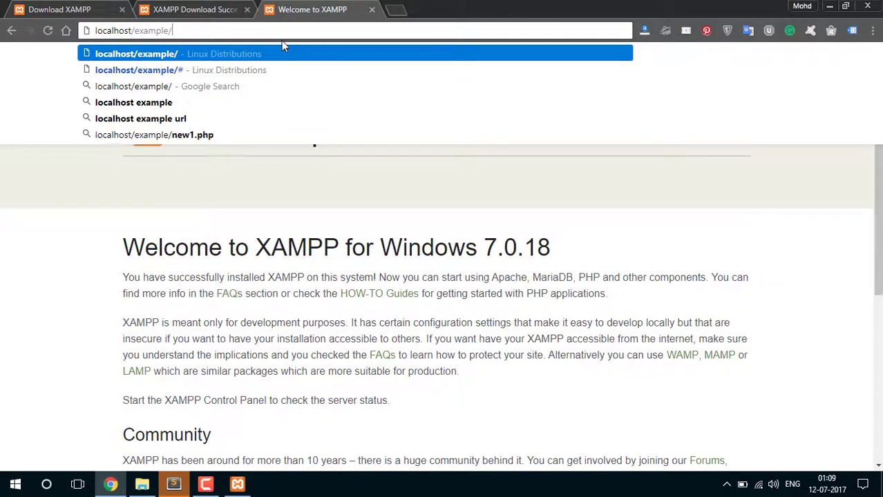
text(test.php)
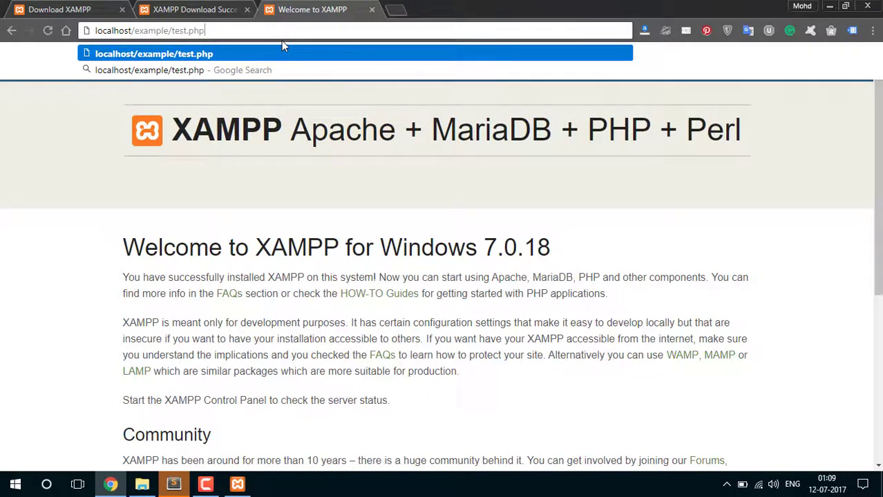
key(Return)
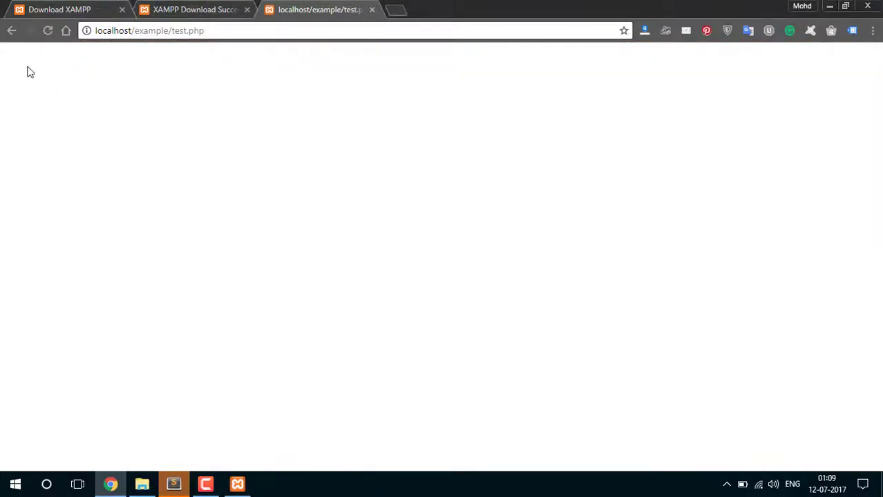
click(174, 484)
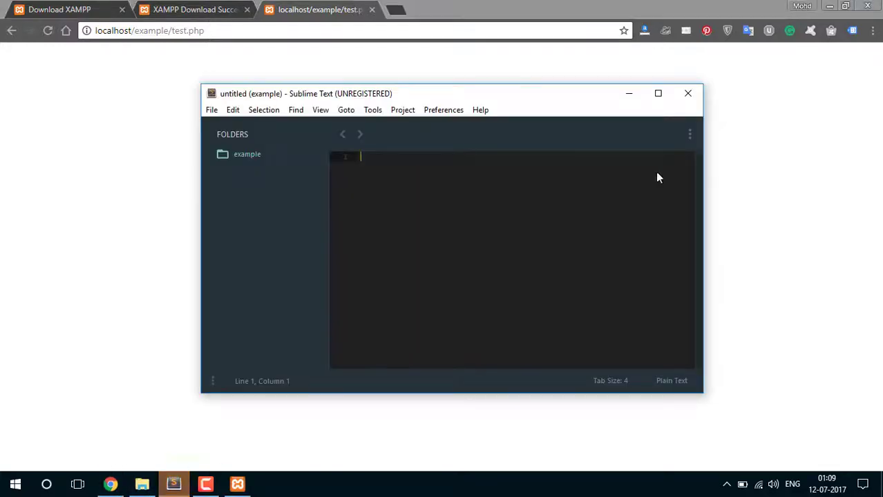
click(691, 92)
click(142, 485)
click(142, 151)
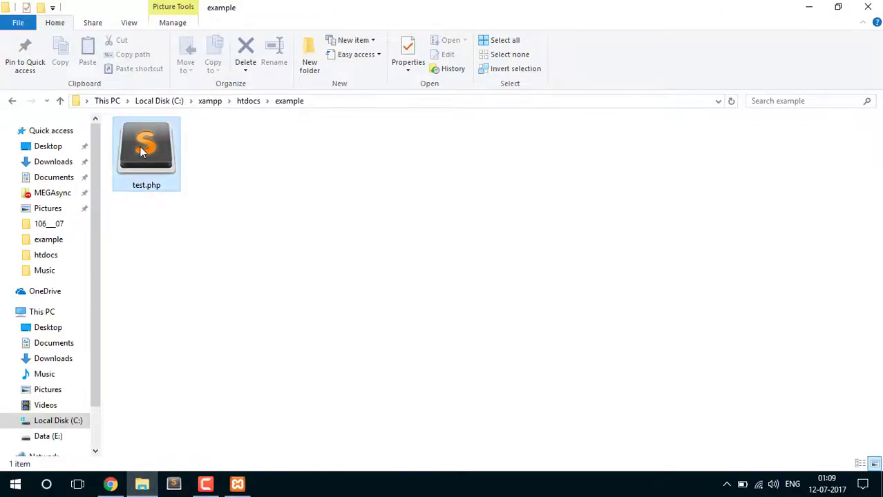
Open test.php in Sublime Text from its right-click menu
right_click(141, 150)
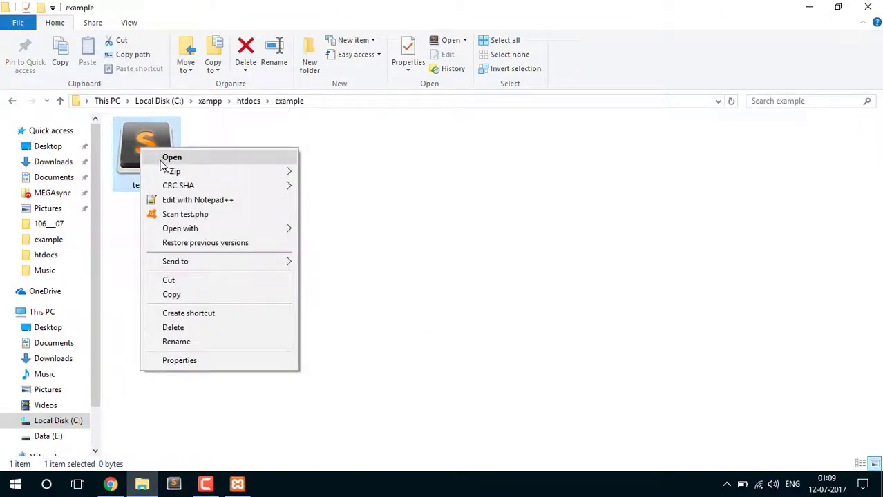
click(203, 159)
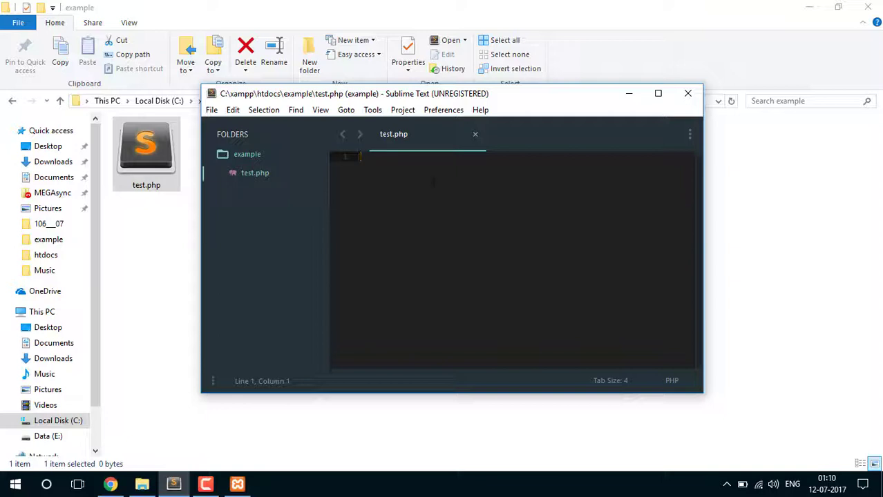
Expand the php snippet into <?php and ?> tags with blank lines between
text(php)
key(Tab)
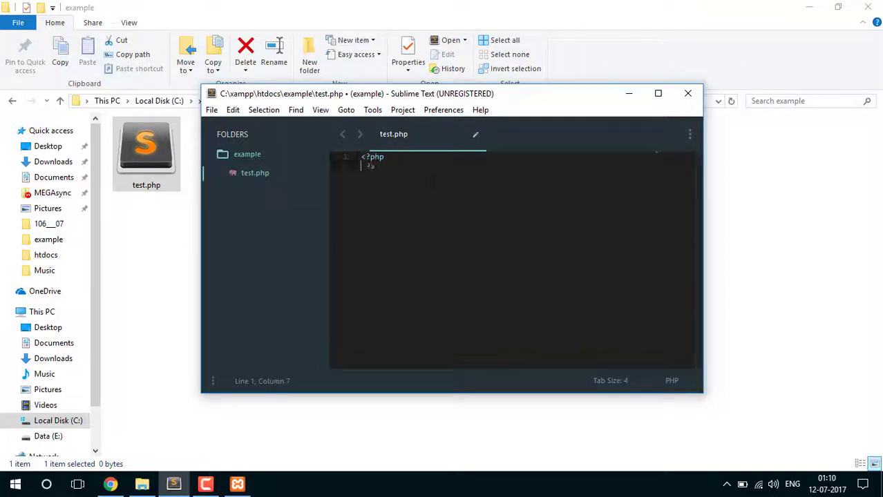
key(Return)
key(Return)
drag(362, 157, 366, 157)
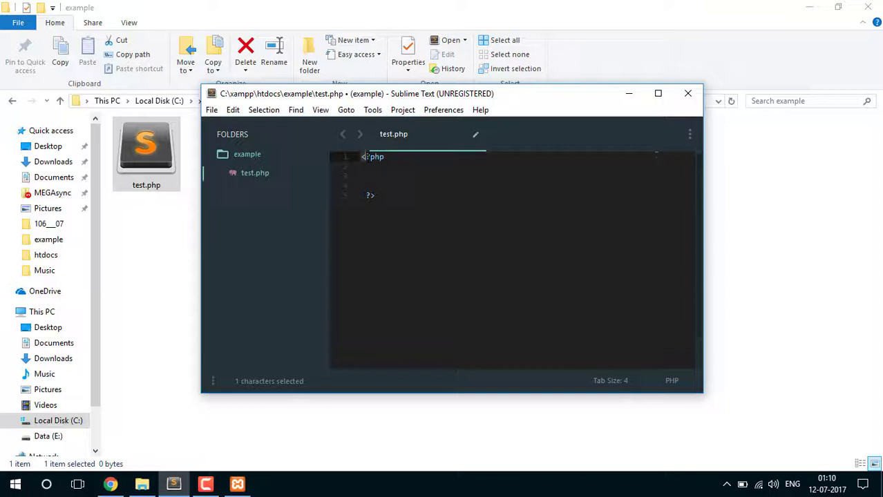
click(366, 158)
mouse_move(367, 156)
mouse_down()
mouse_move(384, 159)
mouse_move(362, 157)
mouse_up()
click(366, 167)
Point out the <, ? and php parts of the opening tag and the closing ?>
click(360, 196)
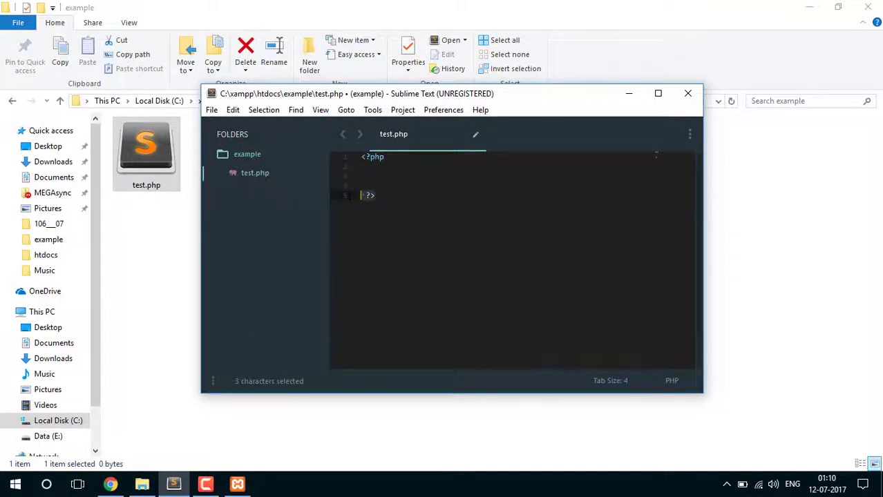
mouse_move(389, 157)
mouse_down()
mouse_move(361, 157)
mouse_move(385, 157)
mouse_up()
click(362, 167)
click(389, 158)
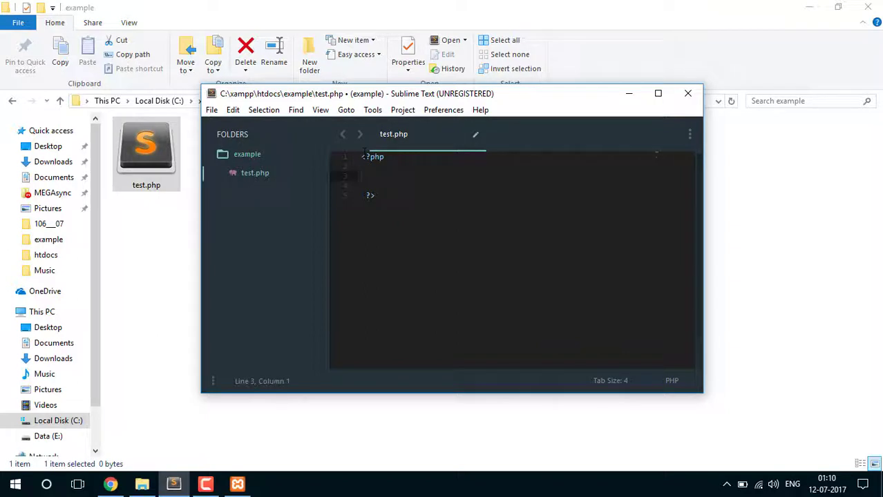
drag(361, 157, 366, 158)
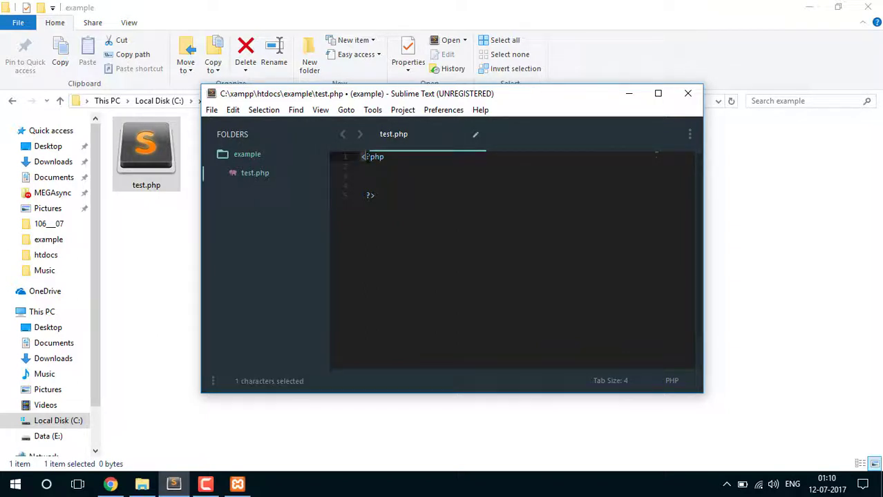
click(366, 160)
mouse_move(366, 157)
mouse_down()
mouse_move(379, 158)
mouse_move(370, 158)
mouse_up()
click(369, 159)
click(363, 165)
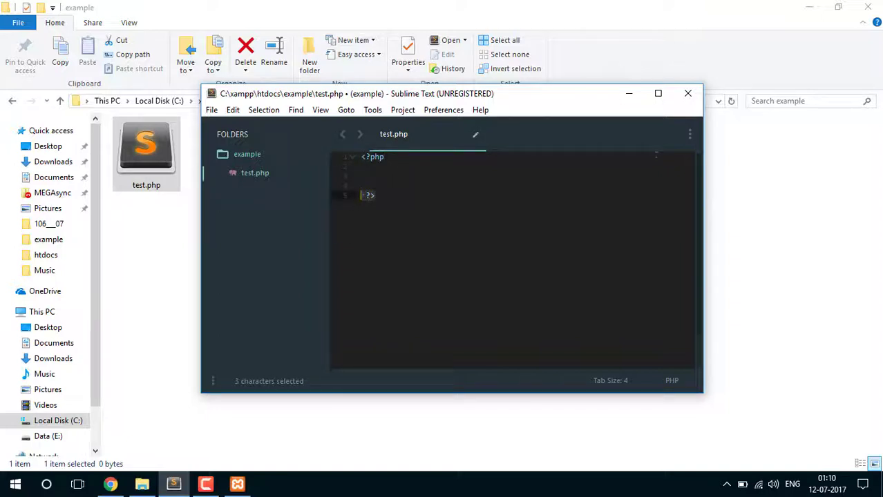
drag(391, 158, 361, 158)
click(367, 167)
click(363, 167)
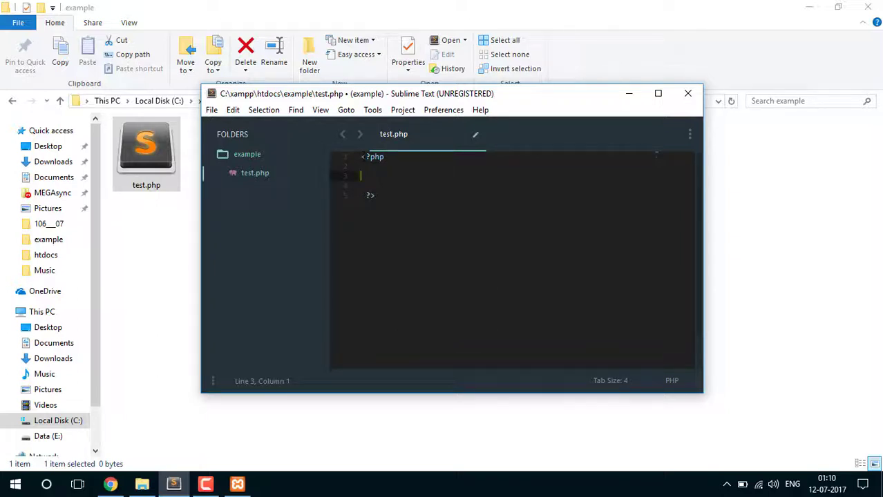
Select the <?php opening and ?> closing tags again, alternating between them
drag(360, 157, 365, 157)
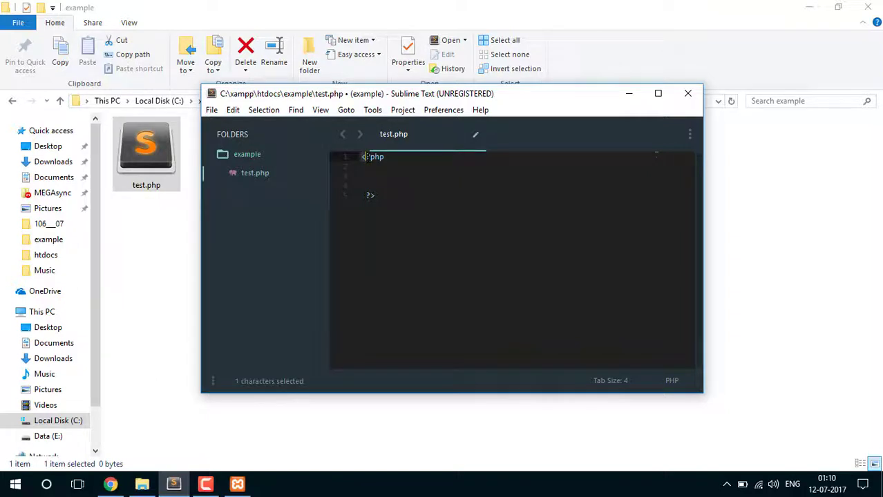
mouse_move(365, 158)
mouse_down()
mouse_move(378, 159)
mouse_move(360, 157)
mouse_up()
click(362, 167)
drag(361, 196, 416, 195)
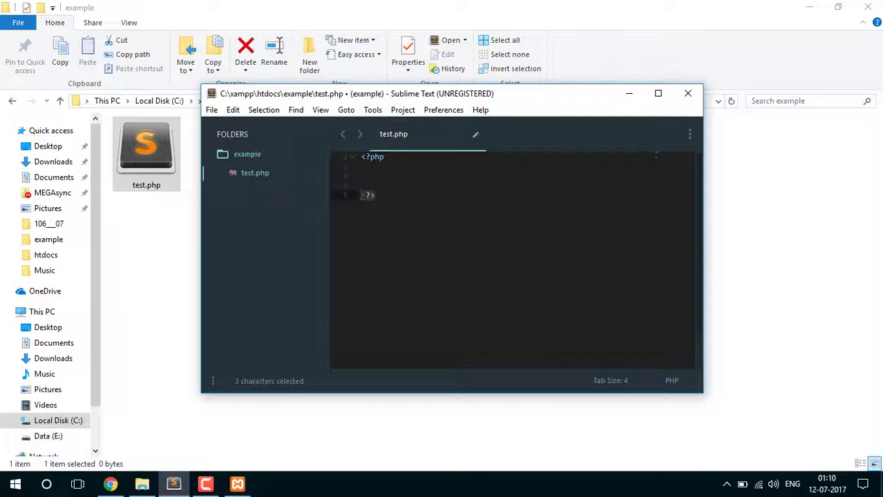
drag(388, 157, 361, 157)
click(362, 167)
click(392, 162)
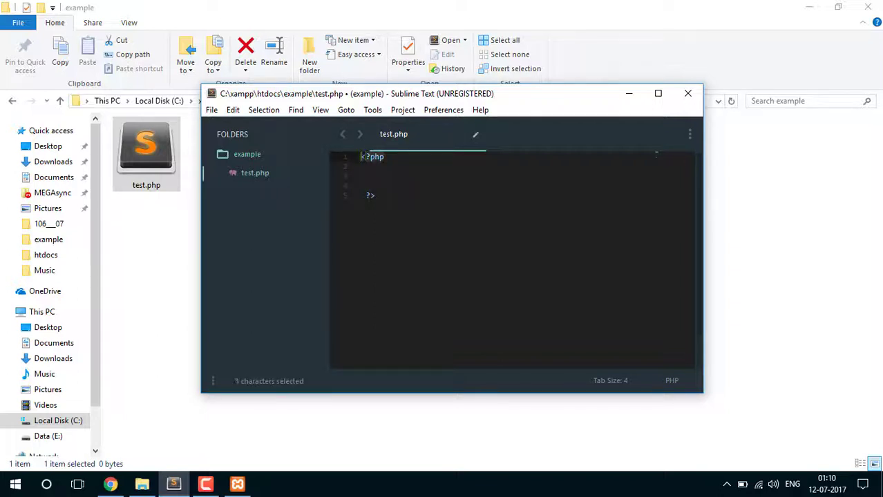
drag(361, 195, 408, 196)
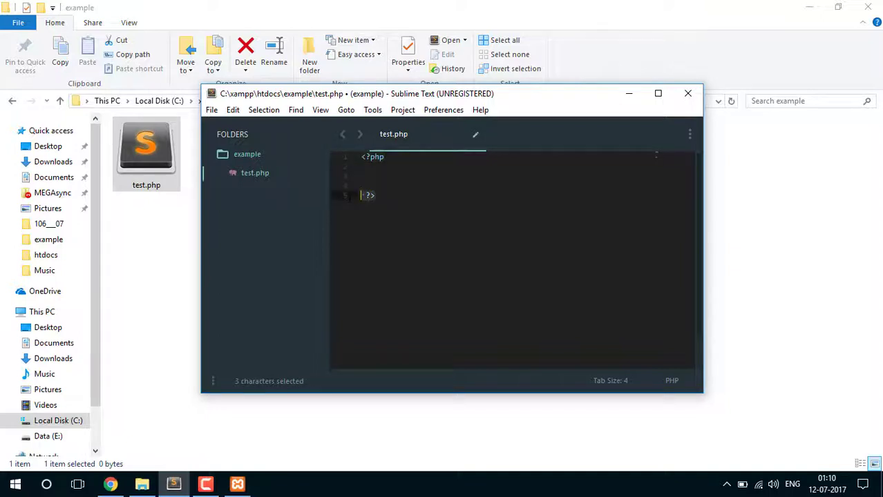
drag(388, 158, 360, 159)
click(362, 167)
click(393, 163)
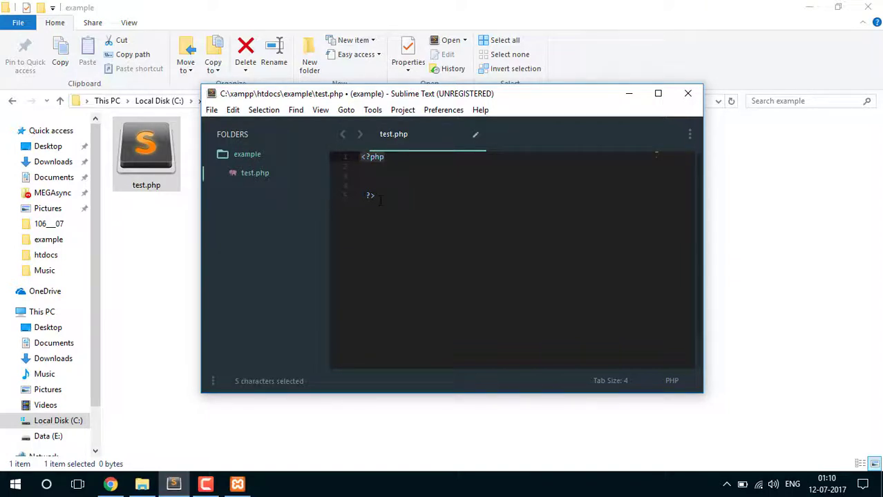
drag(380, 198, 360, 195)
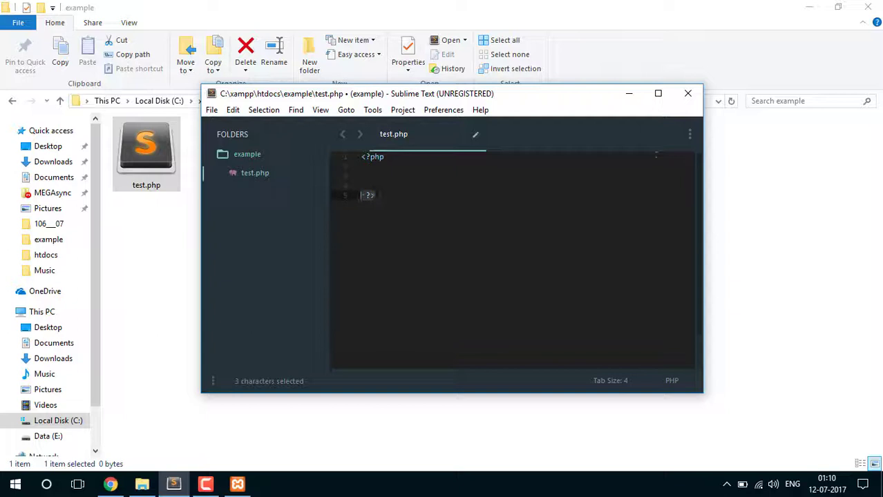
drag(392, 164, 360, 156)
click(394, 159)
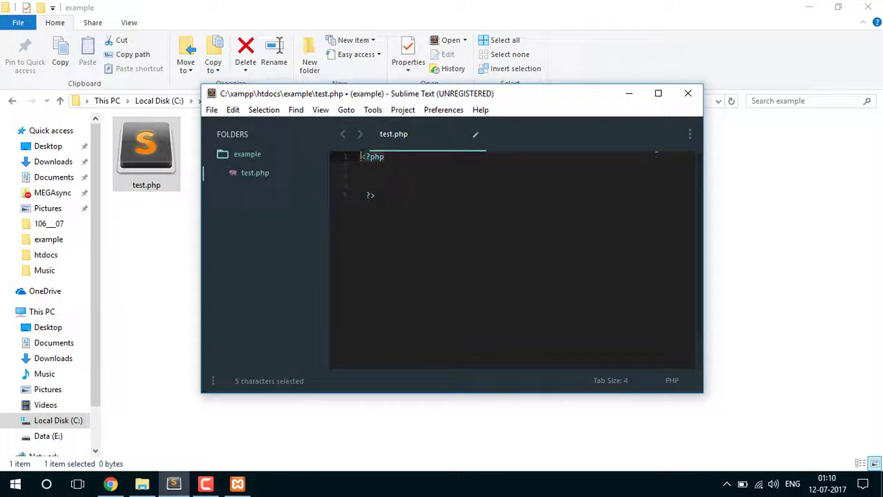
Write echo "Hello world!"; between the PHP tags
click(388, 166)
key(Return)
text($)
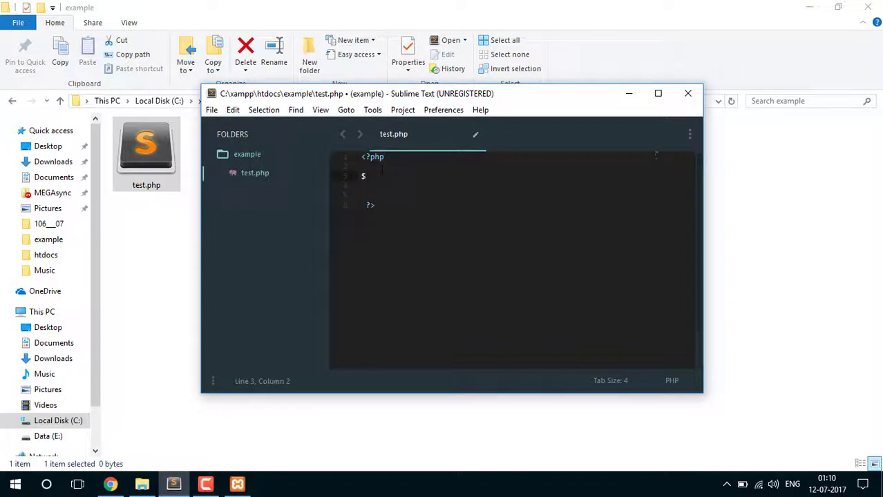
key(BackSpace)
text(echo "Hello world)
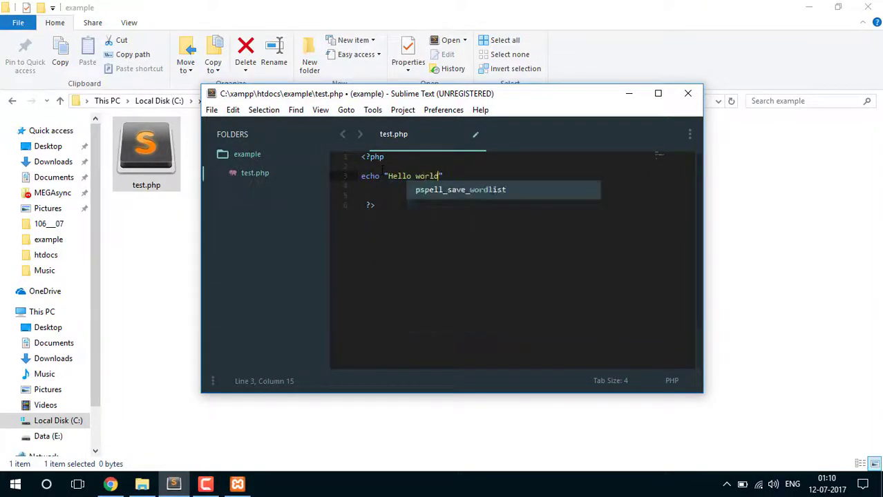
key(Escape)
text(!)
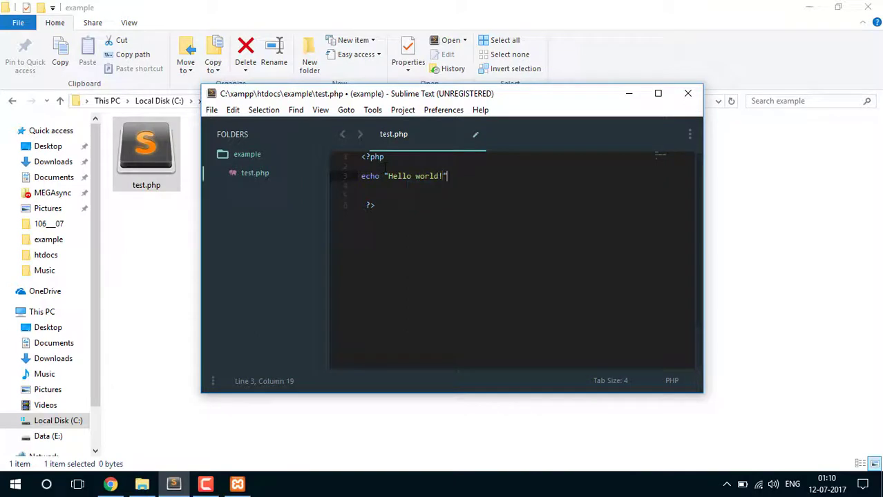
key(Right)
text(;)
key(Return)
key(Return)
Start a second echo line with an h2 tag, then cut it out
text(echo <)
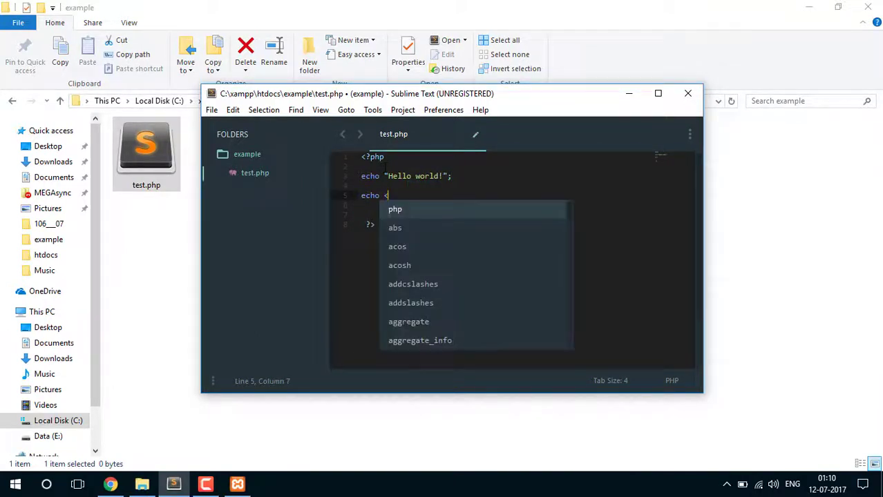
key(BackSpace)
text(")
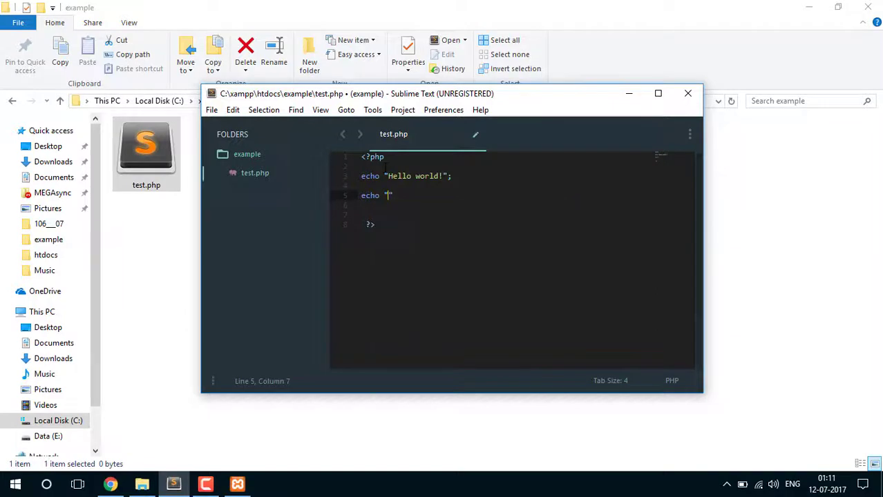
text(<h2)
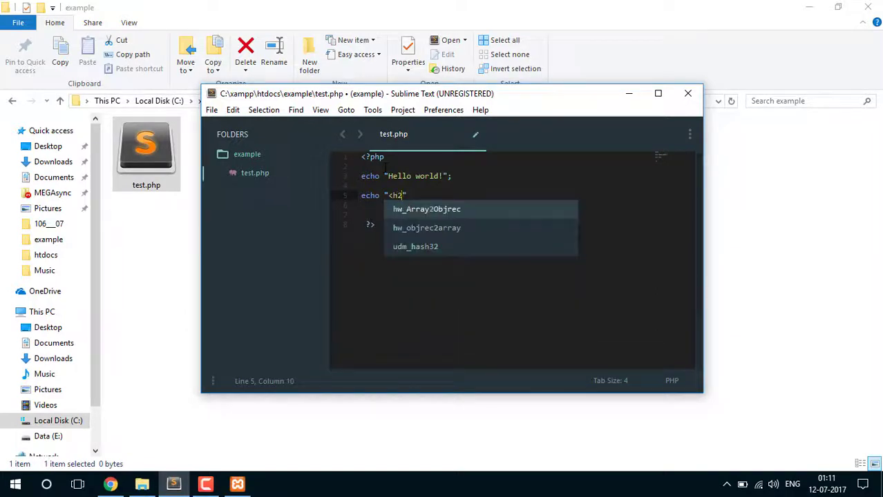
key(BackSpace)
key(BackSpace)
key(BackSpace)
key(ctrl+x)
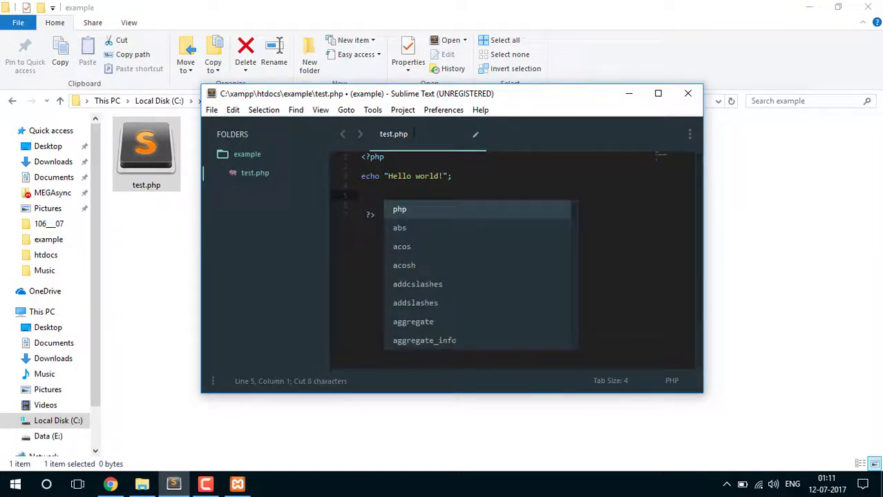
Wrap Hello world! in <h1></h1>, remove an extra blank line, and save test.php
click(387, 178)
text(<h1)
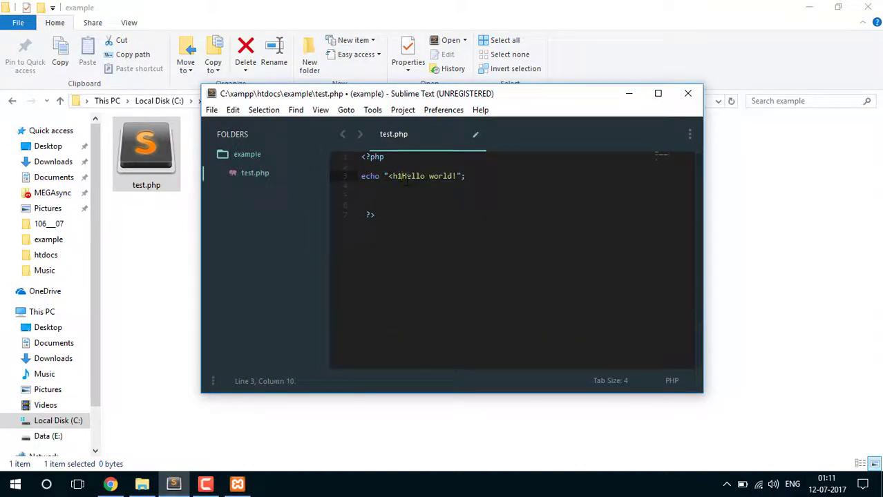
text(>)
click(461, 177)
text(</h1>)
key(ctrl+s)
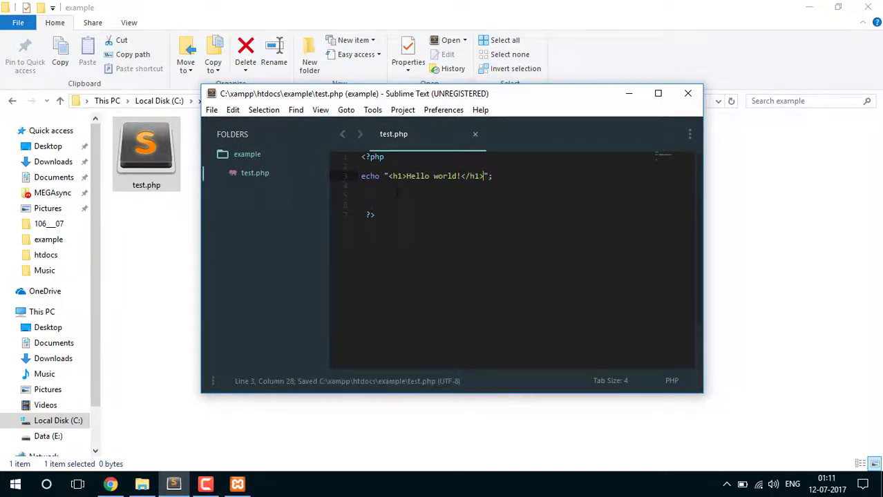
click(395, 195)
key(BackSpace)
key(BackSpace)
key(ctrl+s)
Reload localhost/example/test.php in Chrome to show the bold Hello world! heading
click(110, 485)
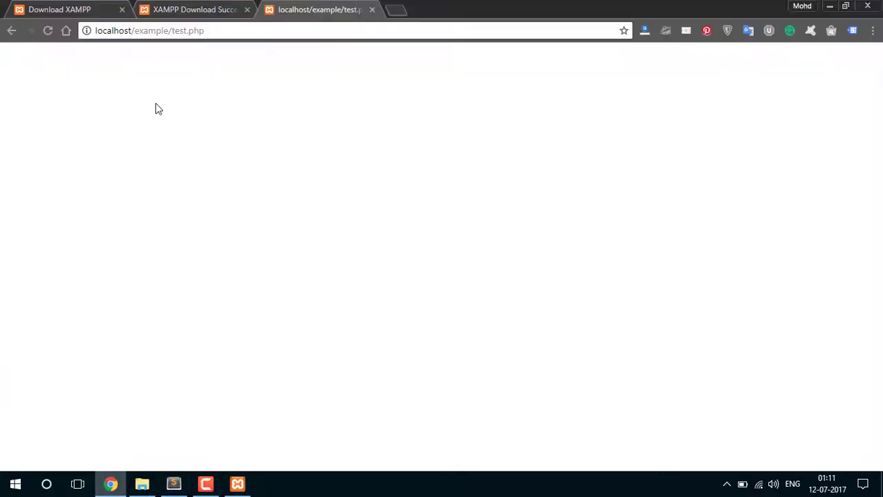
click(47, 32)
drag(118, 60, 6, 74)
click(62, 92)
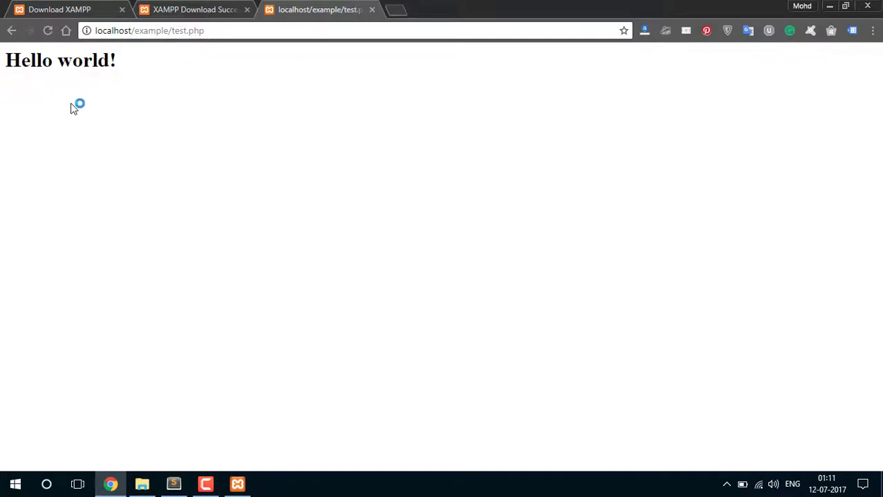
Inspect the heading to confirm it is an h1 element, then minimize Chrome
right_click(62, 63)
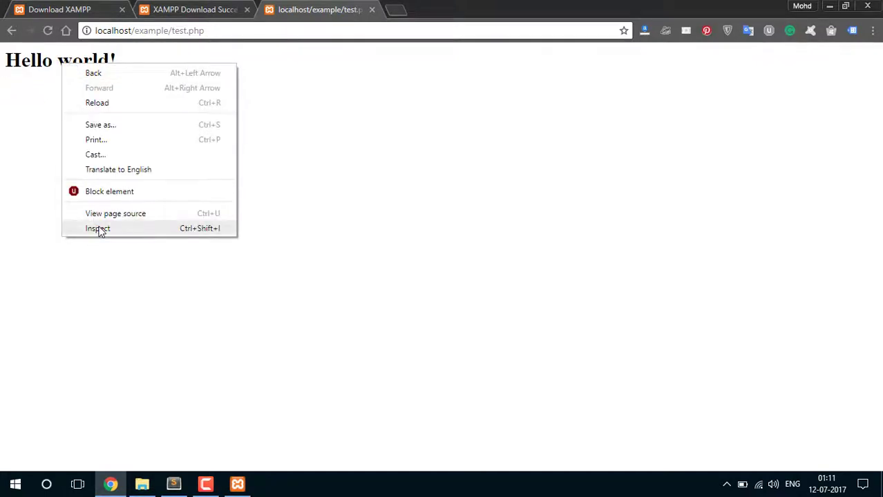
click(98, 228)
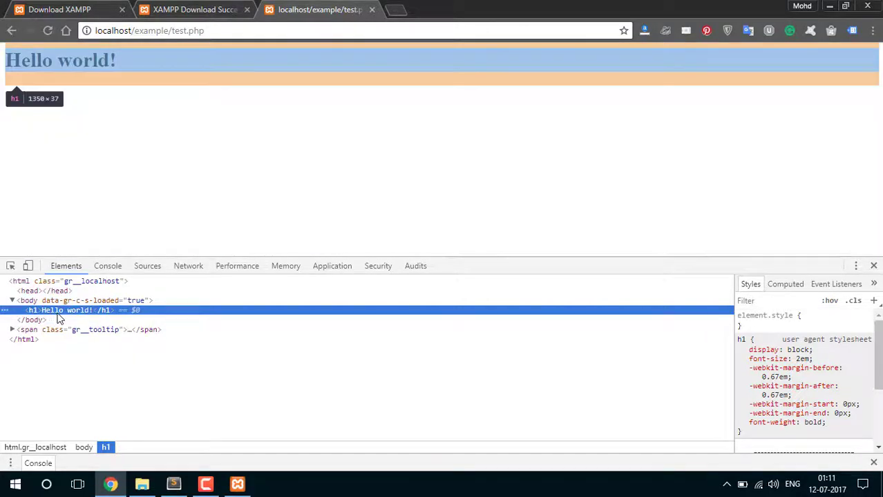
double_click(63, 311)
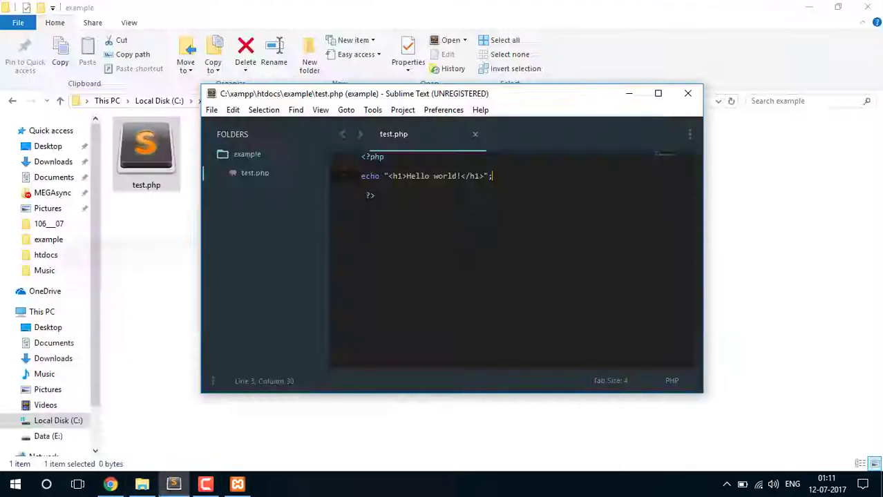
click(111, 484)
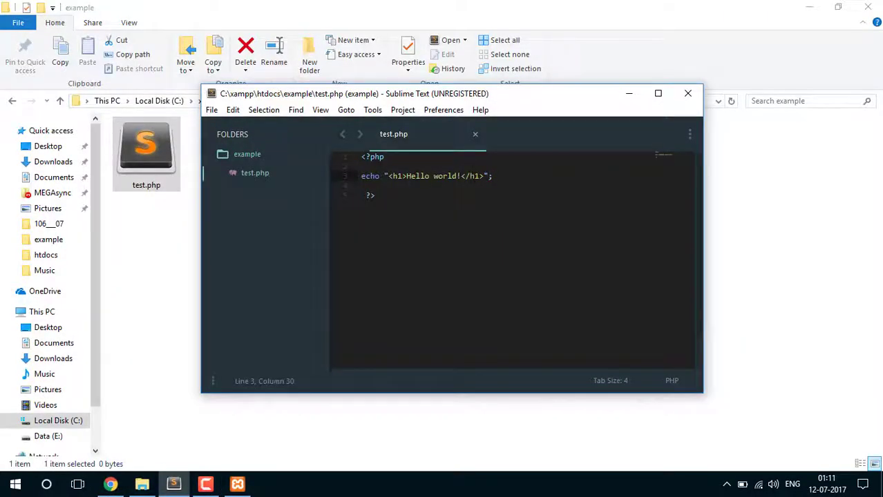
Select the Hello world! heading in the browser and close the developer tools panel
double_click(370, 176)
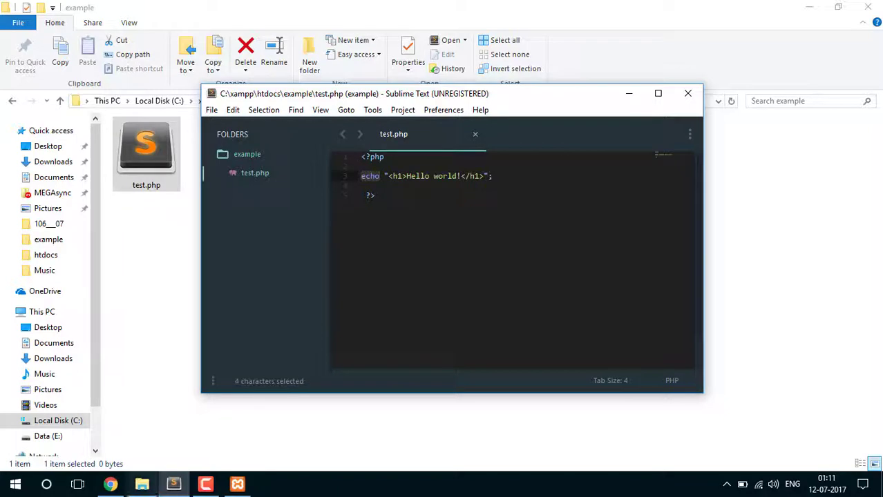
click(111, 485)
drag(124, 61, 6, 67)
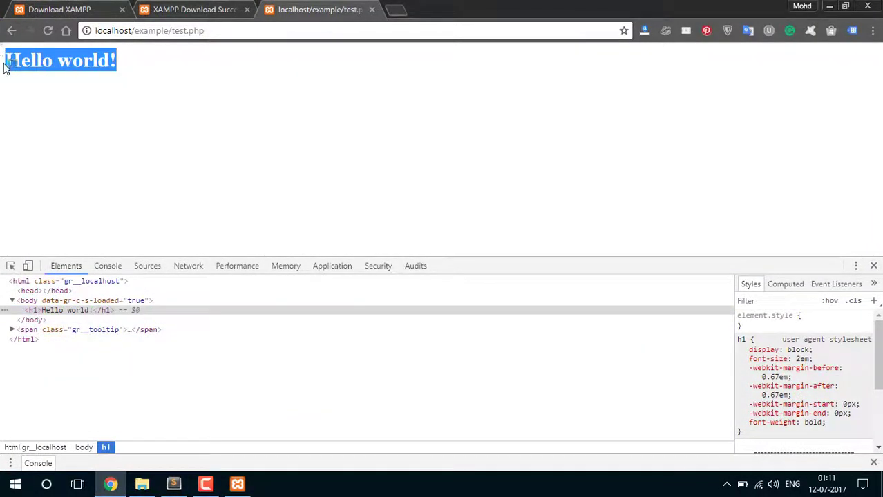
click(873, 266)
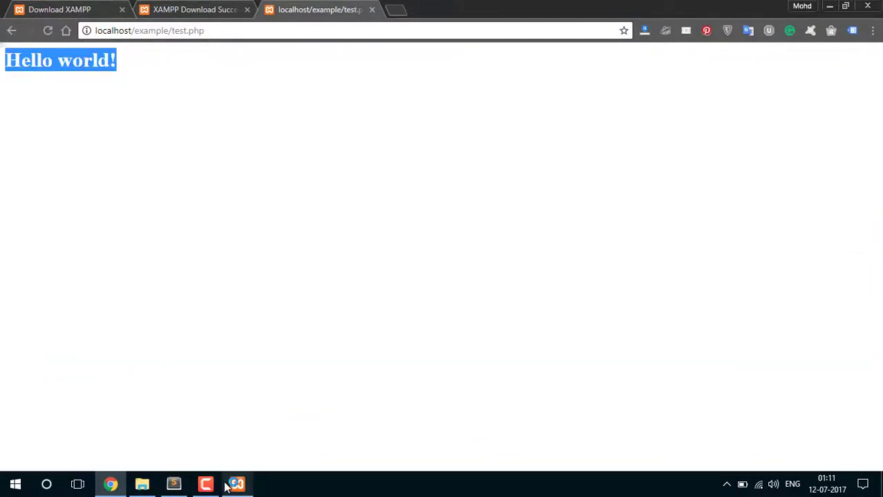
click(174, 484)
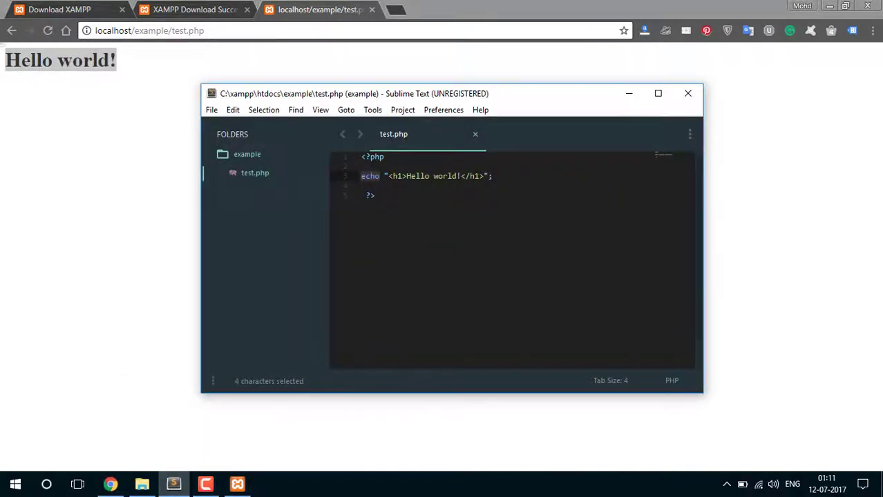
Below line 3, add $username set to a person's name and echo $username;, then save test.php
click(522, 179)
key(Return)
key(Return)
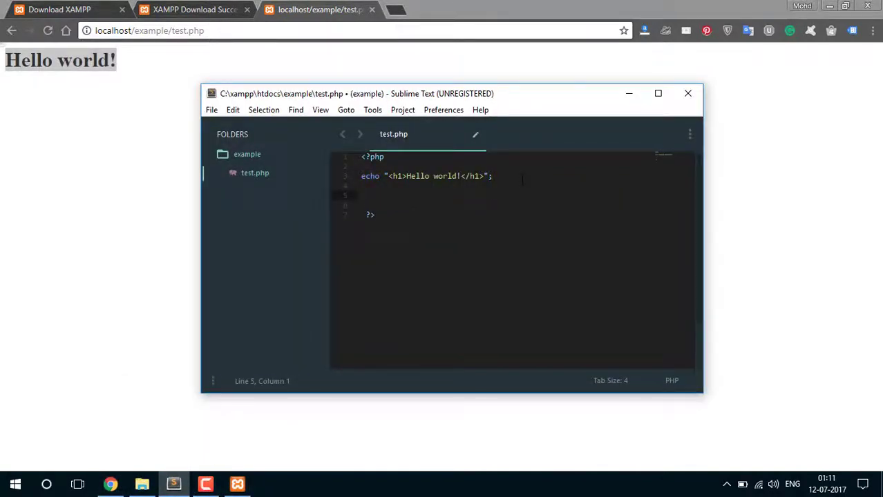
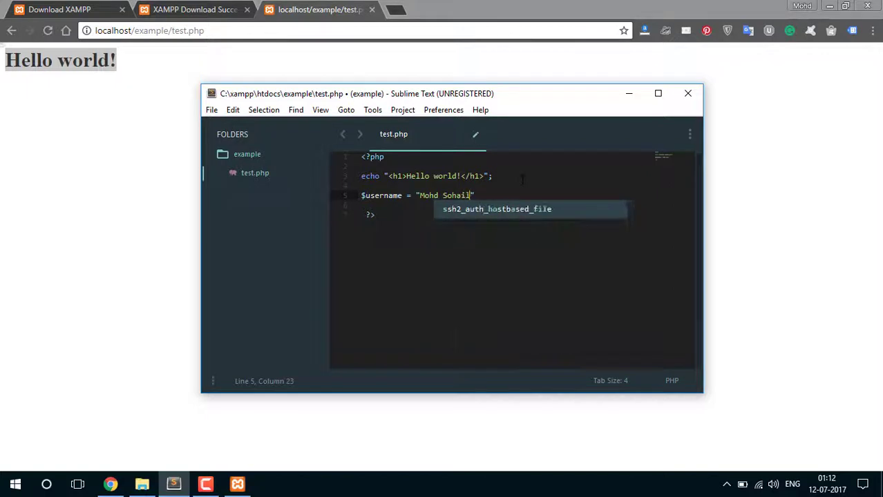
key(Return)
key(Return)
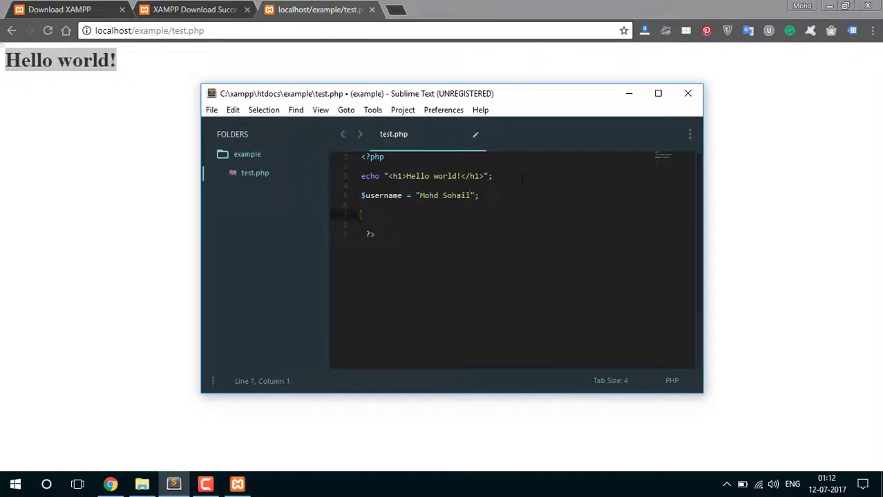
text(echo $username;)
key(ctrl+s)
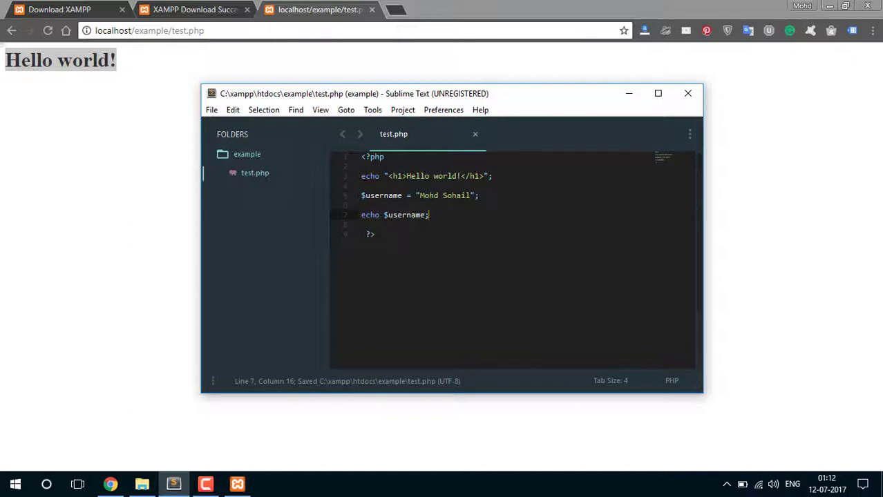
Reload test.php in Chrome so the stored name appears below the Hello world! heading
key(alt+Tab)
key(F5)
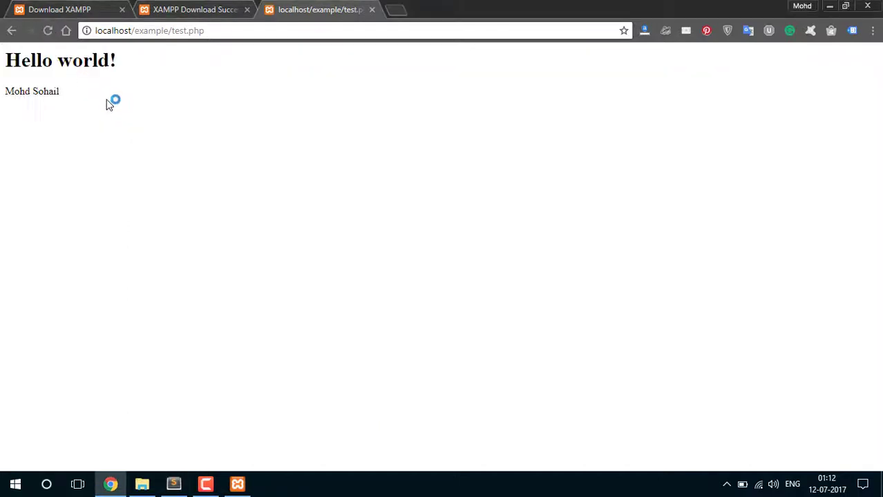
drag(59, 91, 4, 83)
key(F5)
key(ctrl+a)
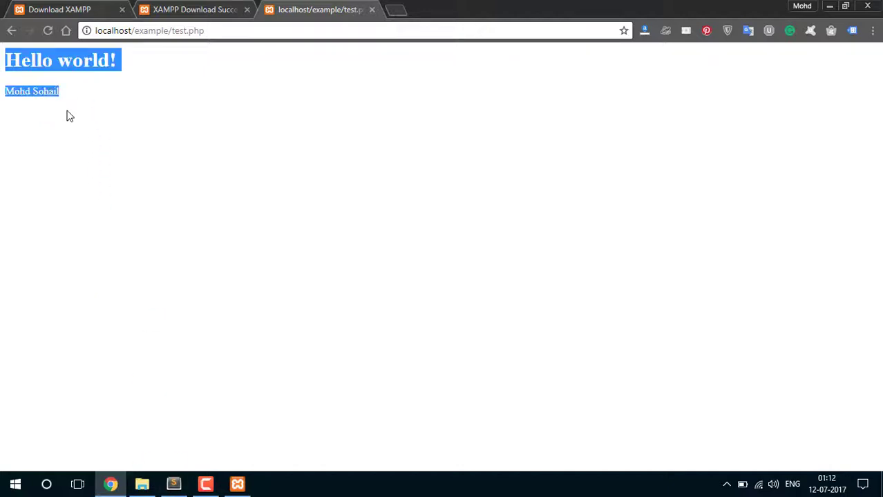
key(F5)
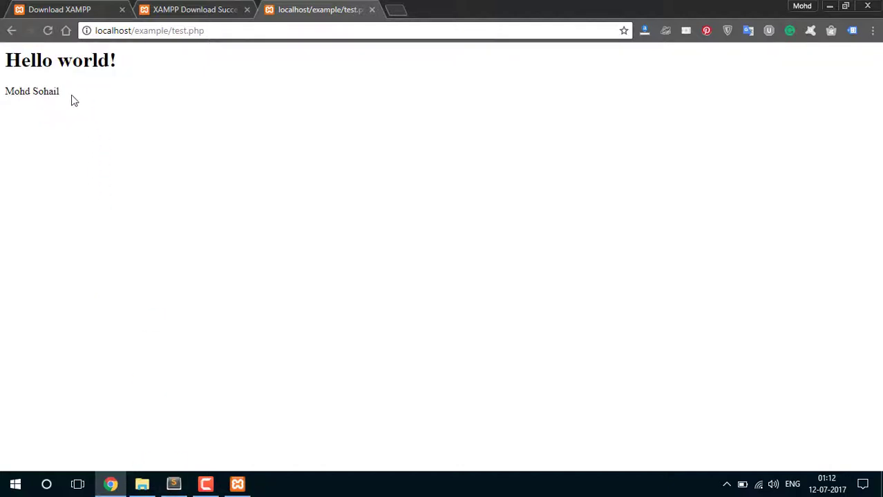
key(ctrl+a)
Back in Sublime Text, select code lines 4 through 7 holding the variable and echo
mouse_move(206, 483)
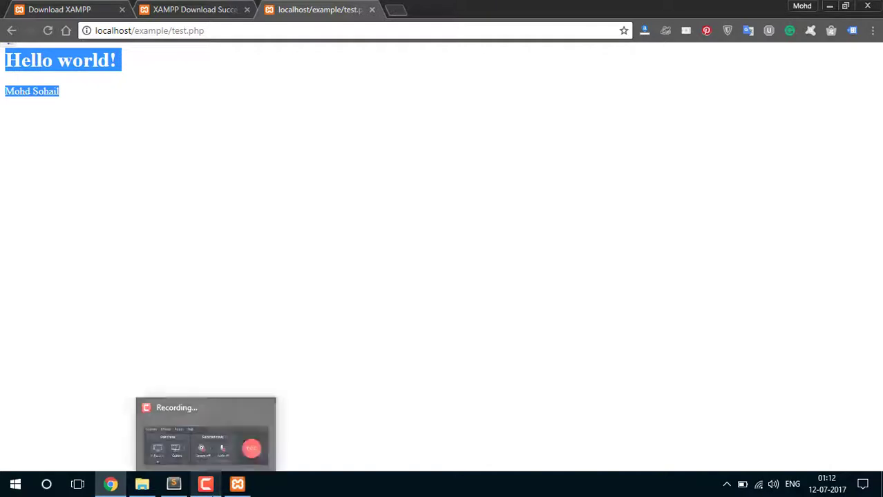
click(173, 483)
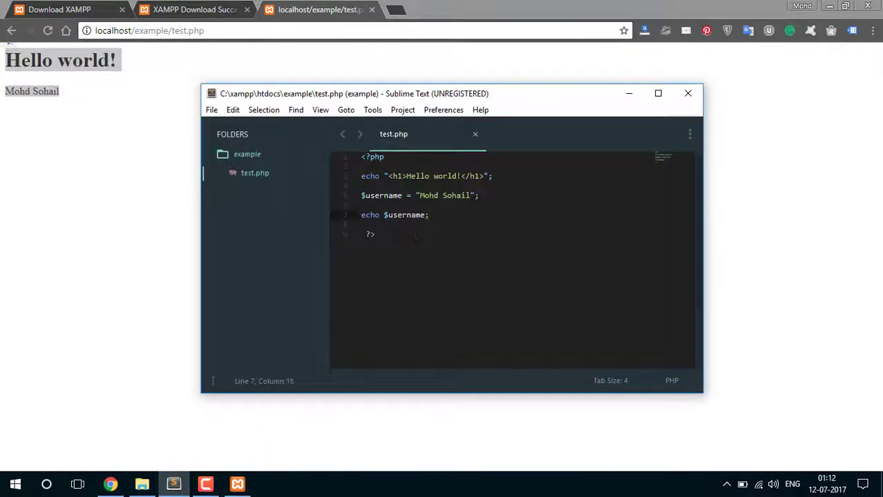
drag(429, 215, 362, 194)
click(428, 215)
drag(428, 215, 360, 194)
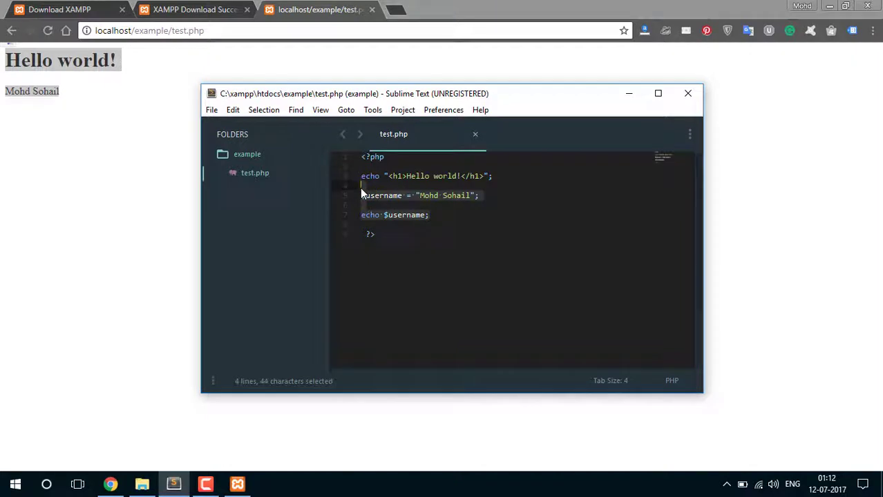